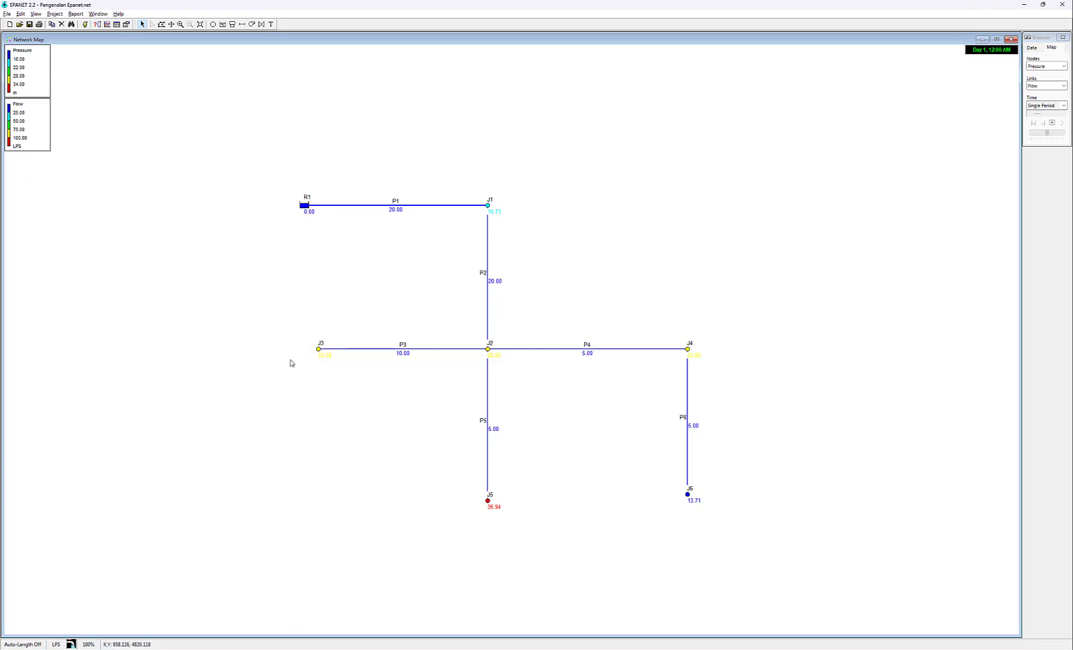
# Set the network map's background color to black in the map options
pyautogui.moveTo(322, 358)
pyautogui.rightClick(571, 181)
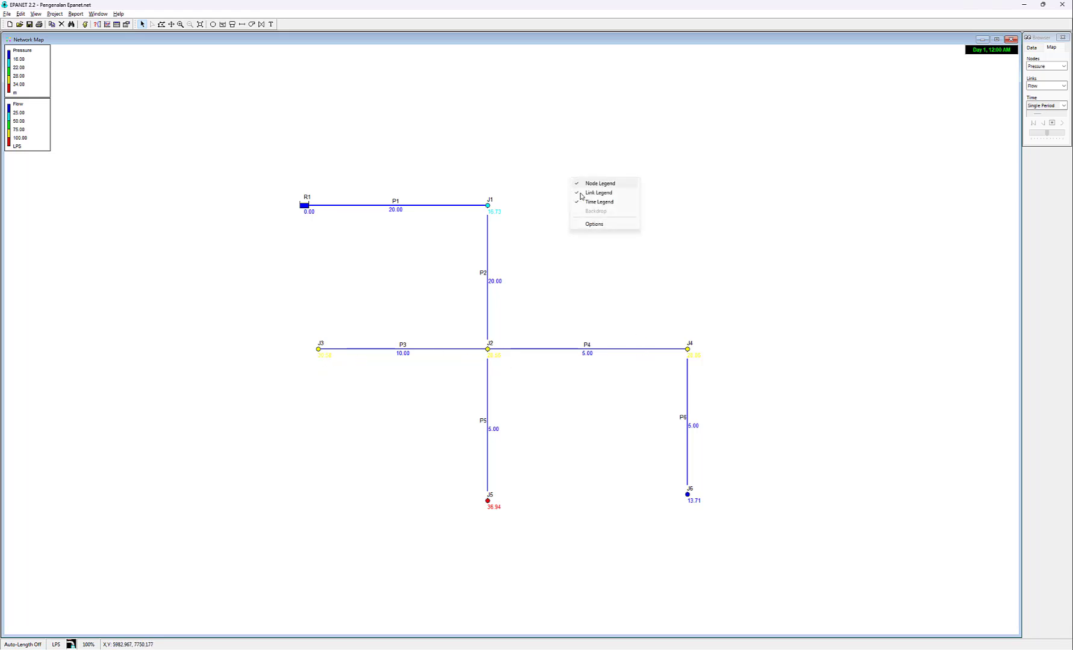
pyautogui.click(585, 225)
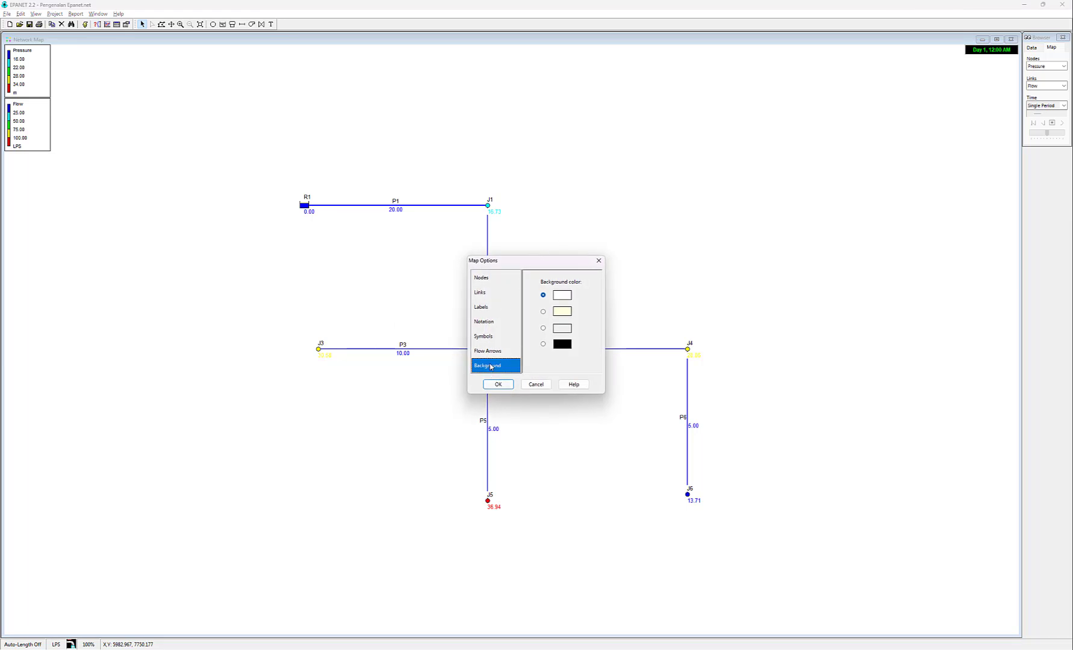
pyautogui.click(561, 348)
pyautogui.click(500, 384)
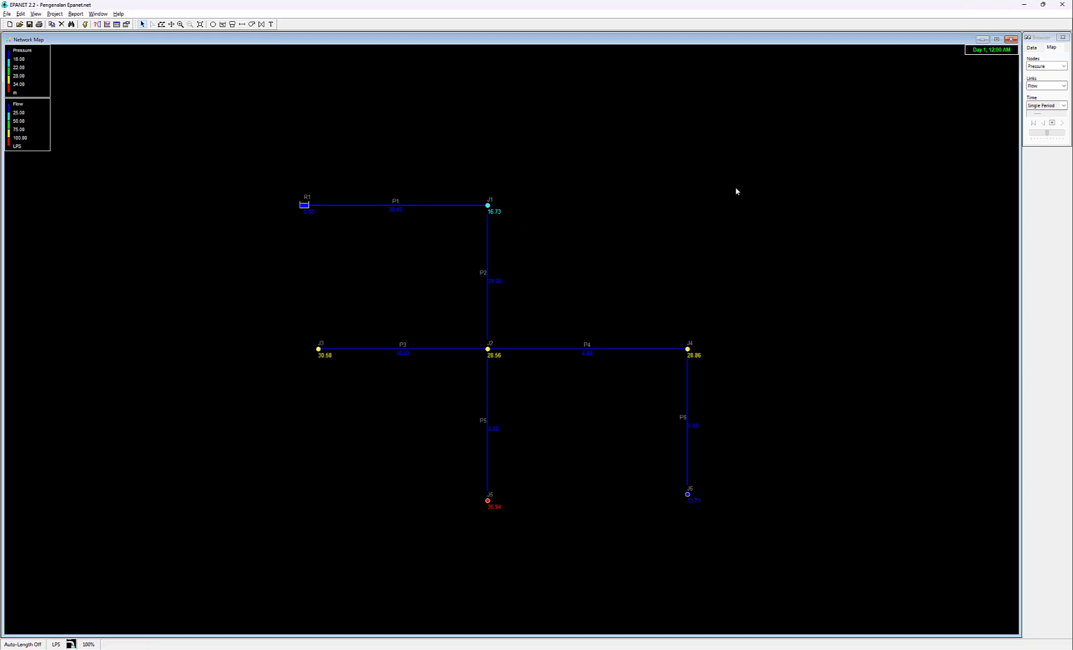
# Add a new time pattern to the project and open it for editing its multipliers
pyautogui.click(1034, 52)
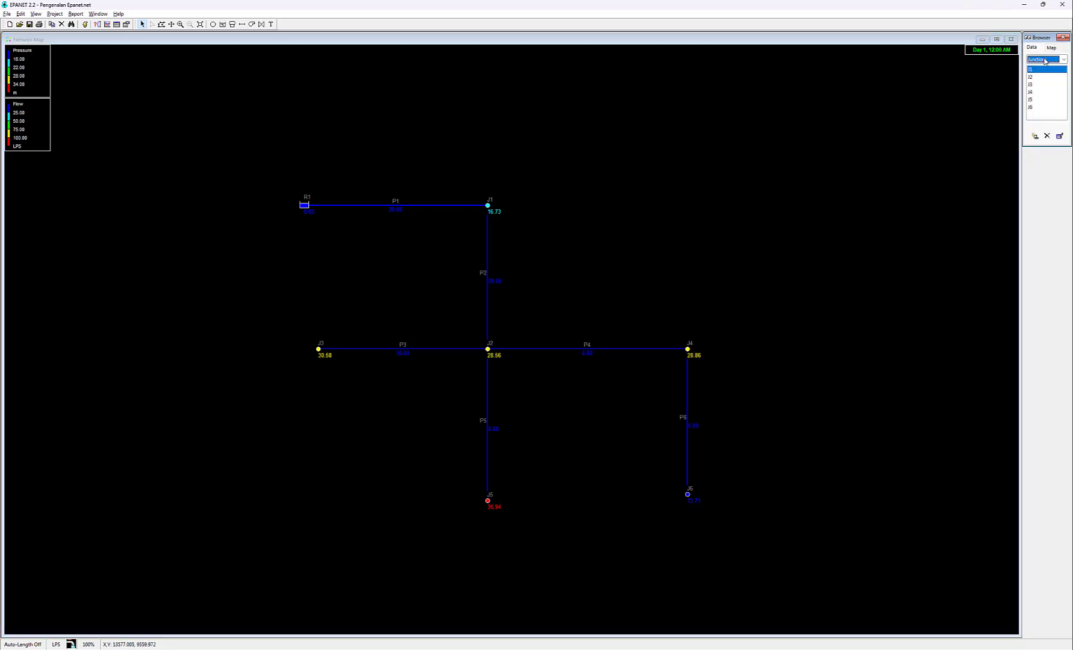
pyautogui.click(1046, 60)
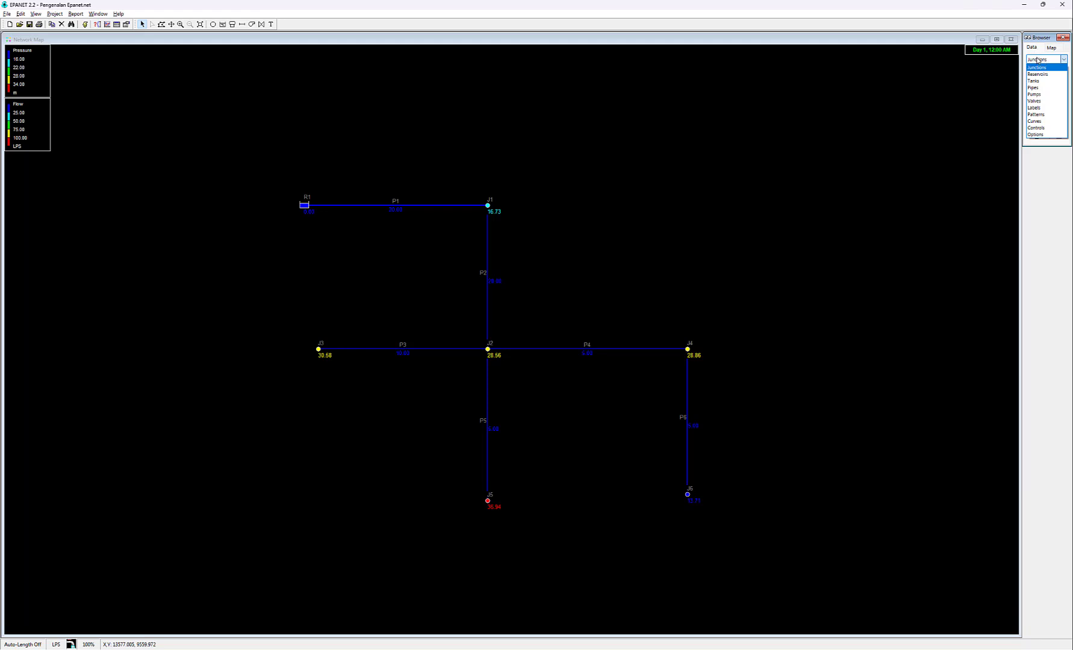
pyautogui.click(1047, 115)
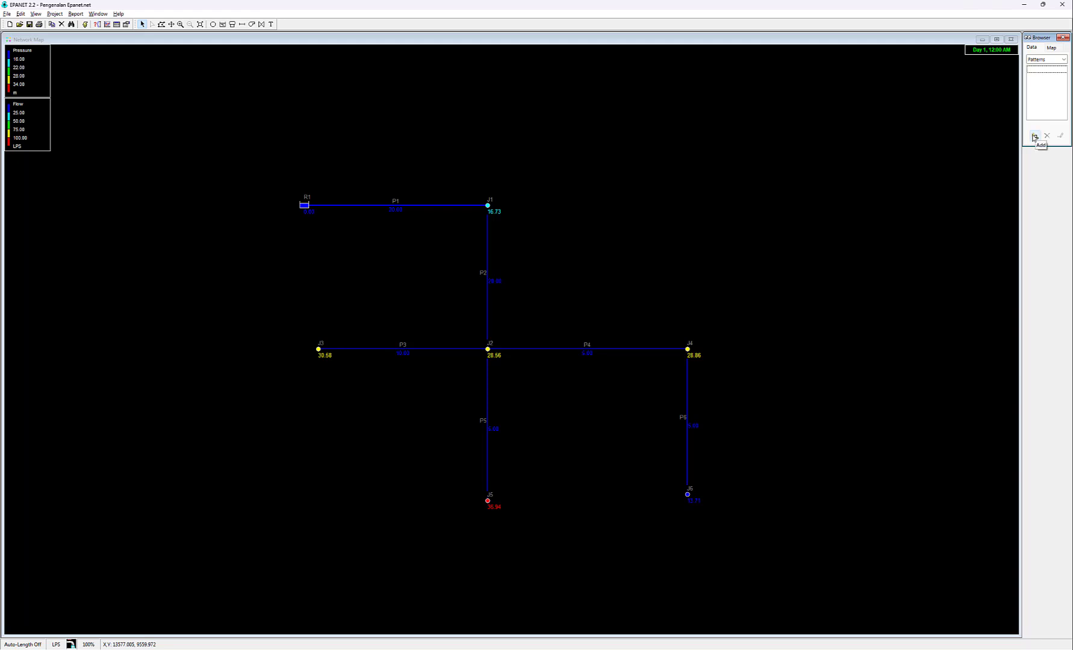
pyautogui.click(1033, 138)
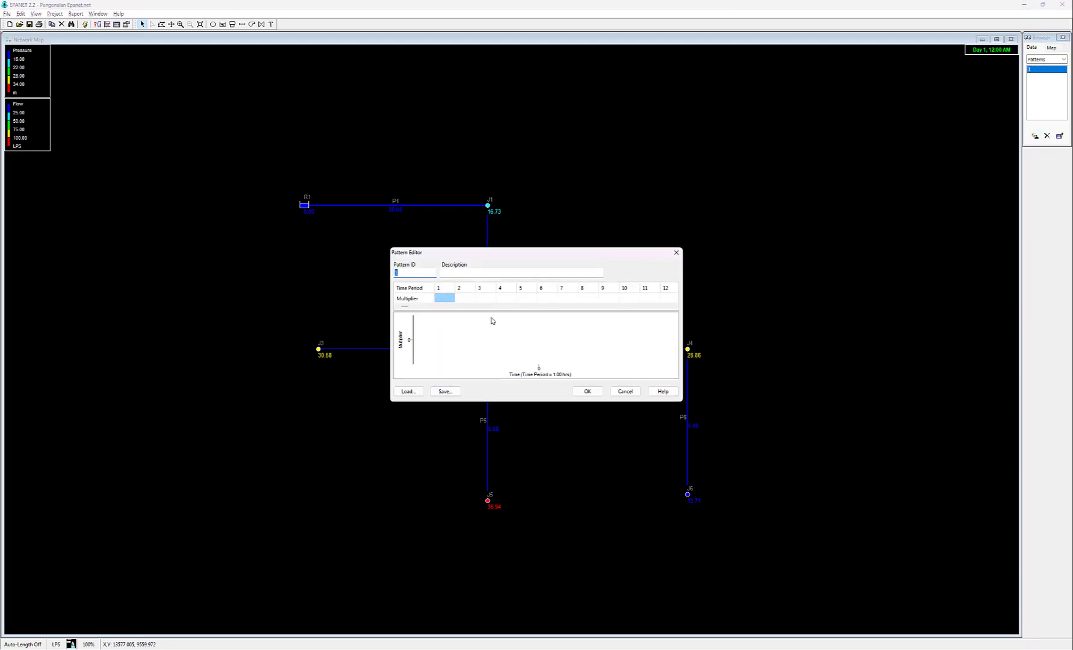
pyautogui.click(444, 299)
pyautogui.moveTo(408, 308)
pyautogui.mouseDown()
pyautogui.moveTo(677, 308)
pyautogui.moveTo(422, 312)
pyautogui.mouseUp()
pyautogui.click(446, 296)
# Switch to the Excel workbook and review the 24 hourly values in F3:F26 of the Demand Pattern sheet
pyautogui.click(729, 649)
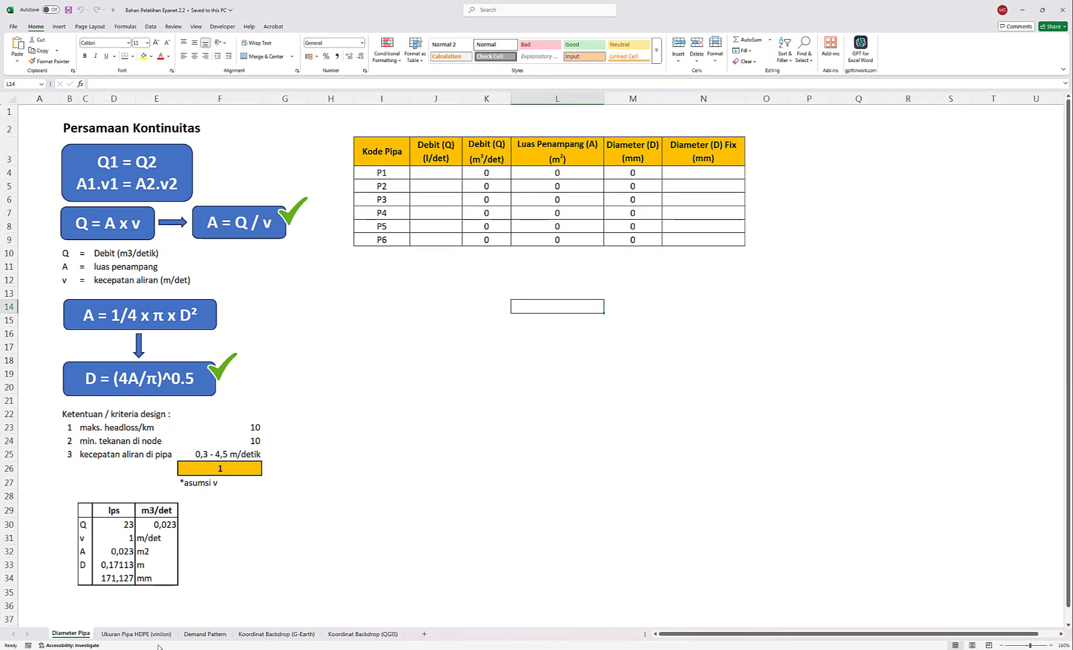
pyautogui.click(202, 635)
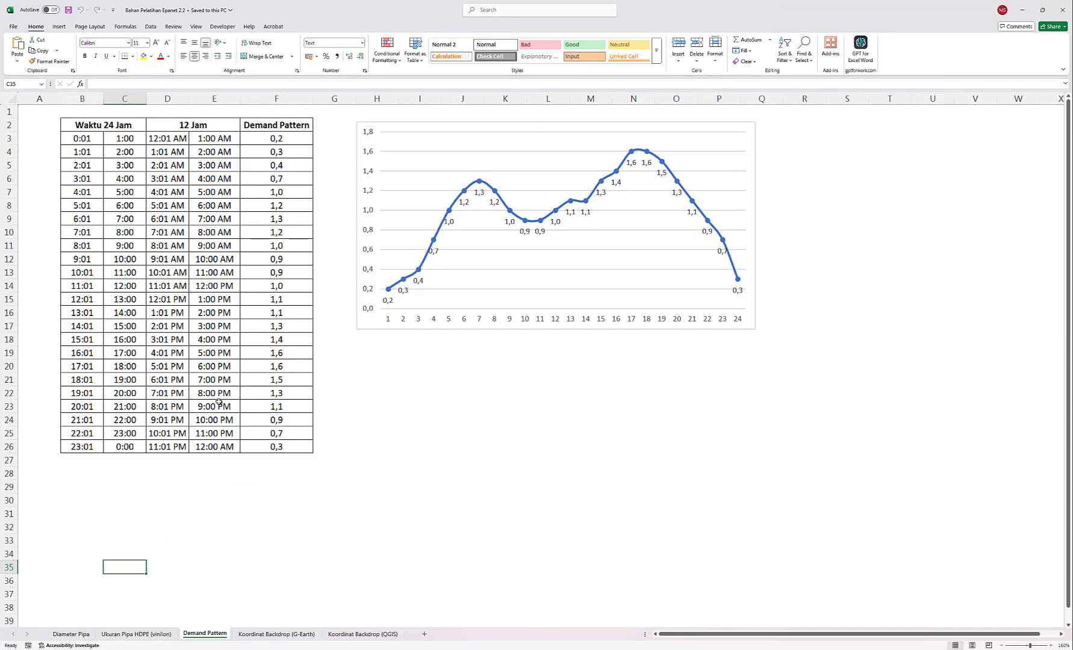
pyautogui.scroll(3, 222, 386)
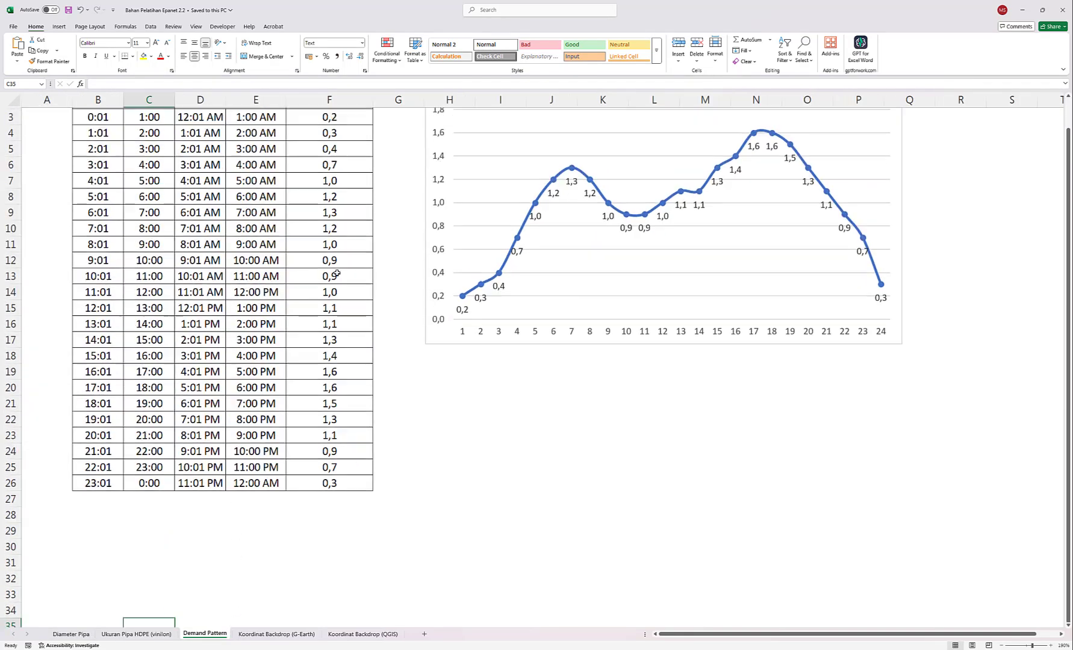
pyautogui.moveTo(336, 148); pyautogui.dragTo(340, 516)
pyautogui.moveTo(344, 147); pyautogui.dragTo(337, 515)
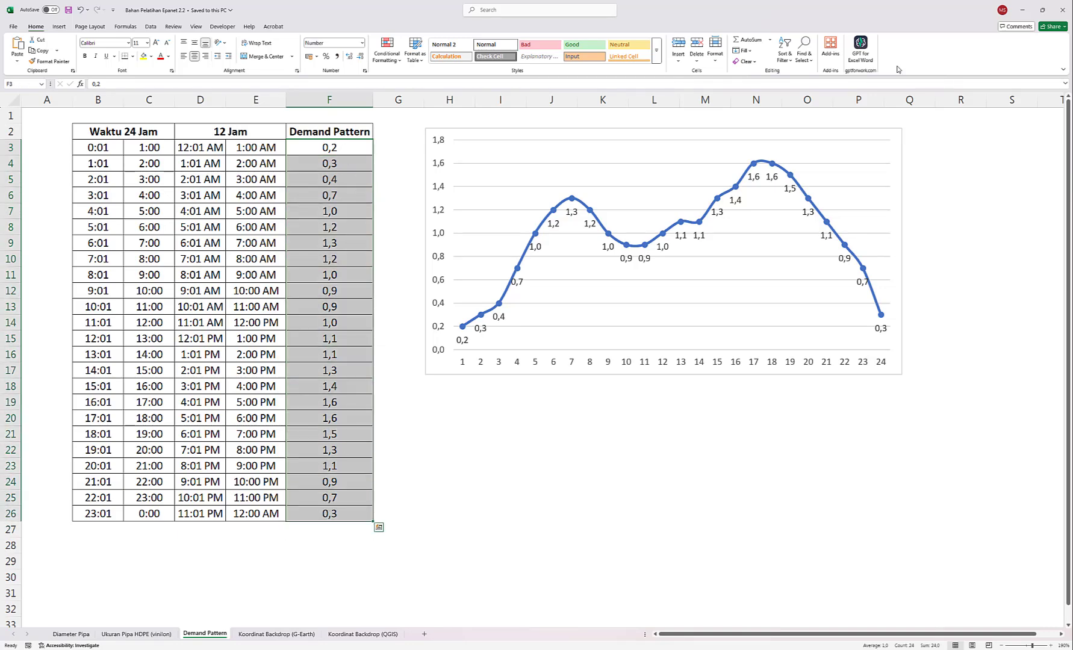
# Copy the demand value 0,2 from Excel cell F3 into EPANET's multiplier for time period 1
pyautogui.hotkey('alt', 'Tab')
pyautogui.click(506, 291)
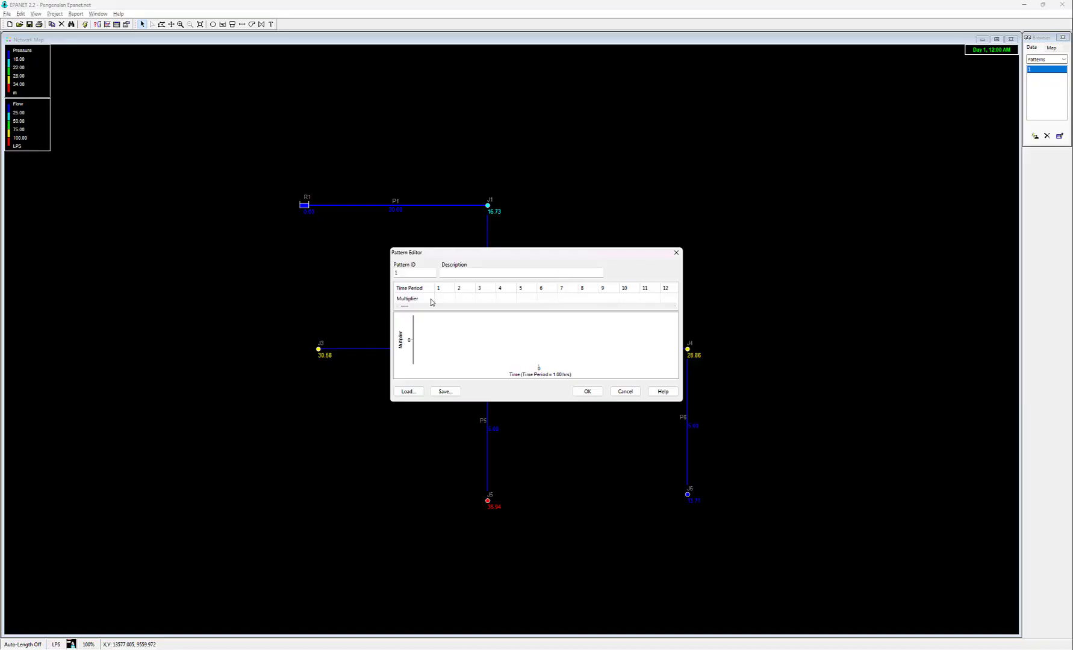
pyautogui.hotkey('alt', 'Tab')
pyautogui.click(342, 150)
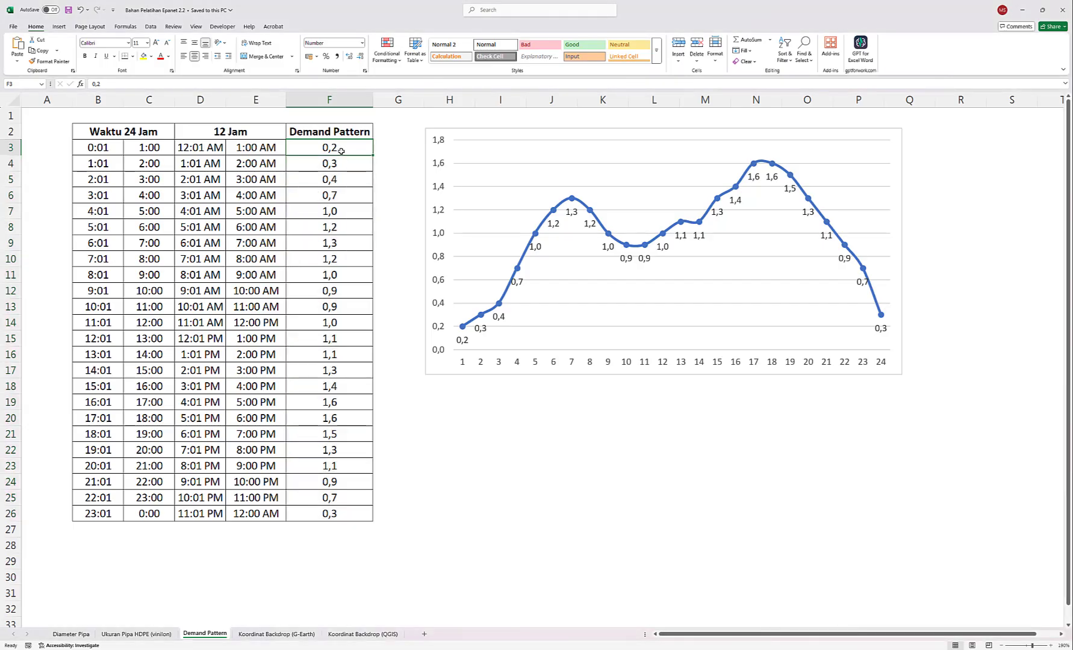
pyautogui.hotkey('ctrl', 'c')
pyautogui.hotkey('alt', 'Tab')
pyautogui.rightClick(443, 298)
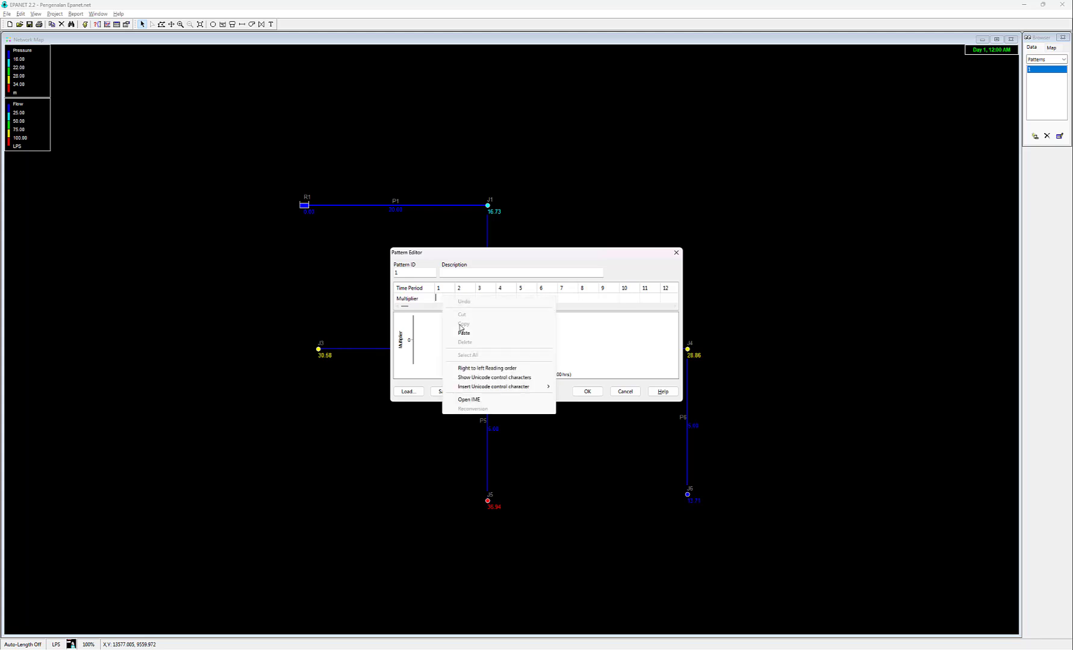
pyautogui.click(467, 334)
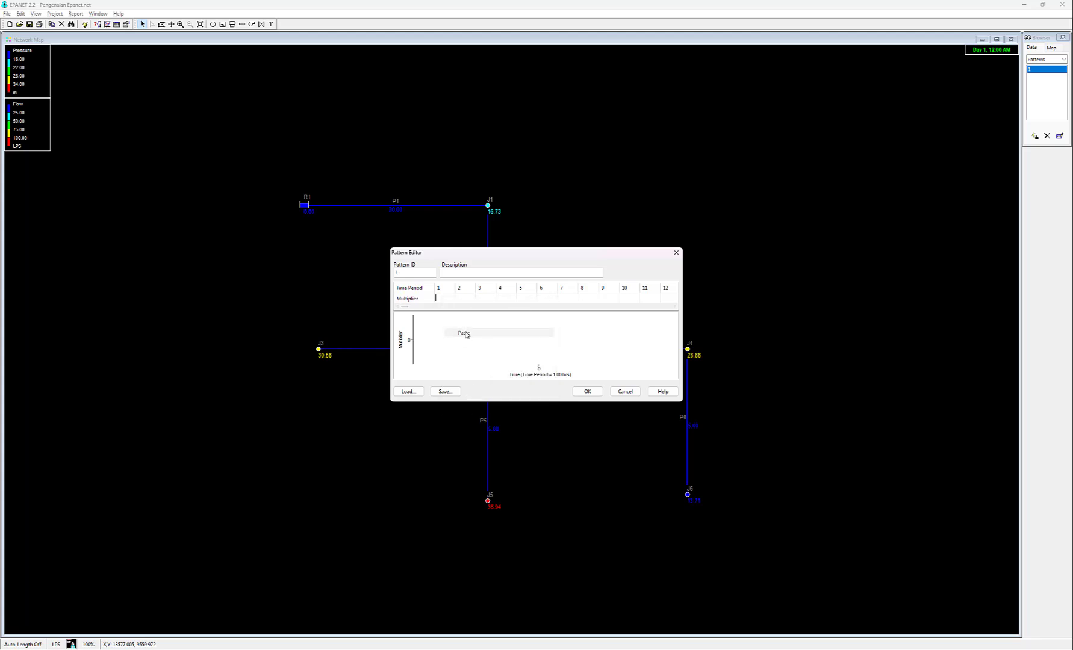
pyautogui.click(459, 298)
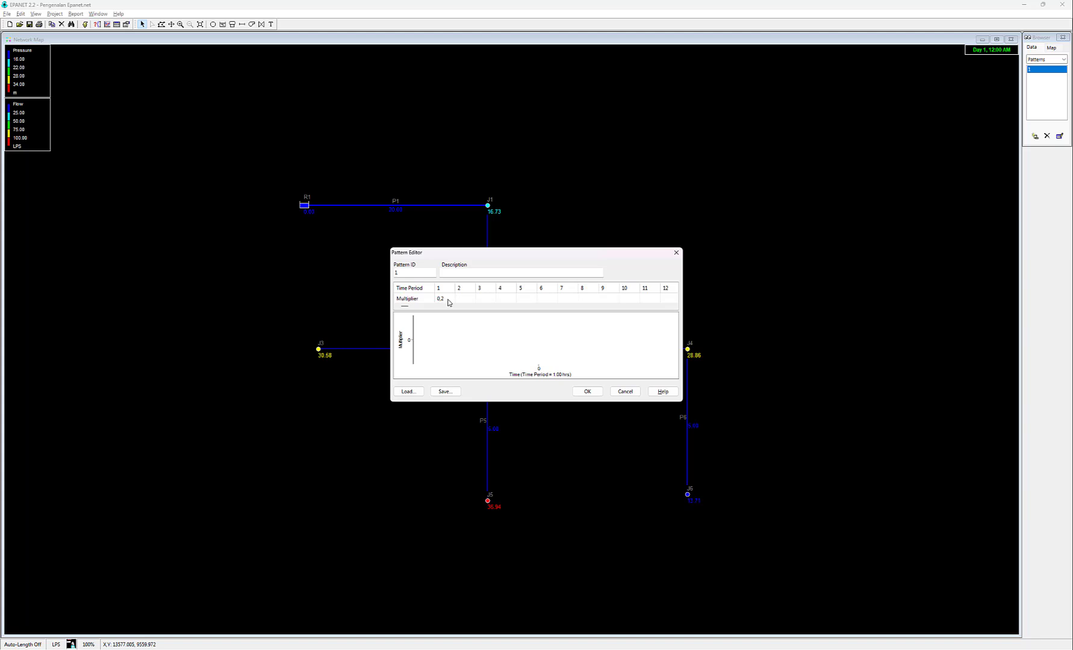
# Paste the copied demand value into the multiplier for time period 2 and look along the remaining periods
pyautogui.hotkey('alt', 'Tab')
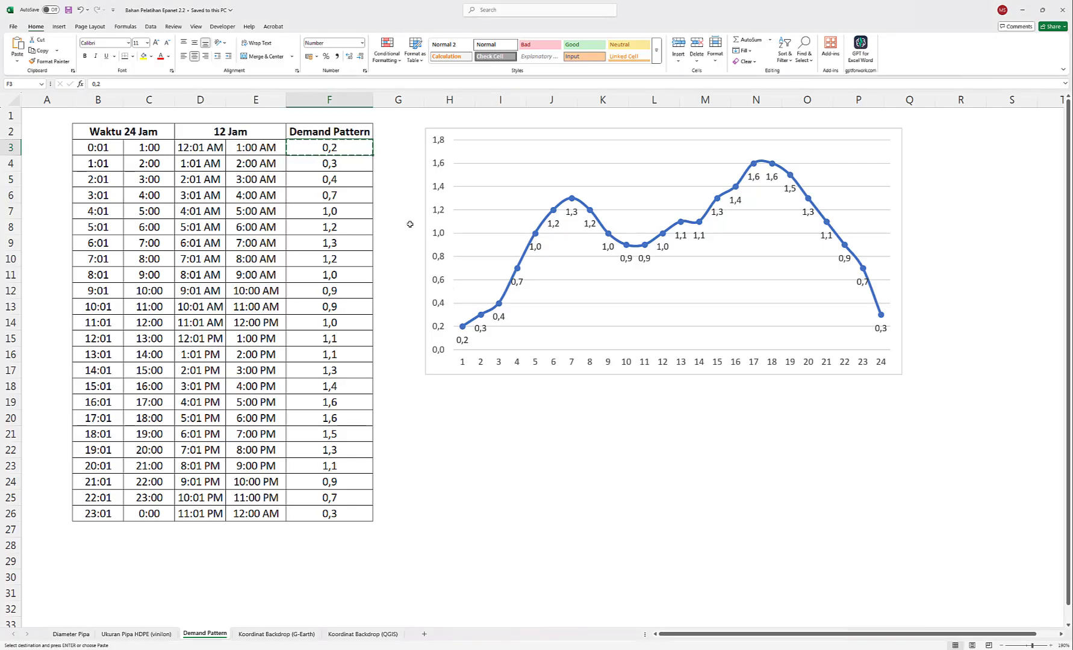
pyautogui.hotkey('alt', 'Tab')
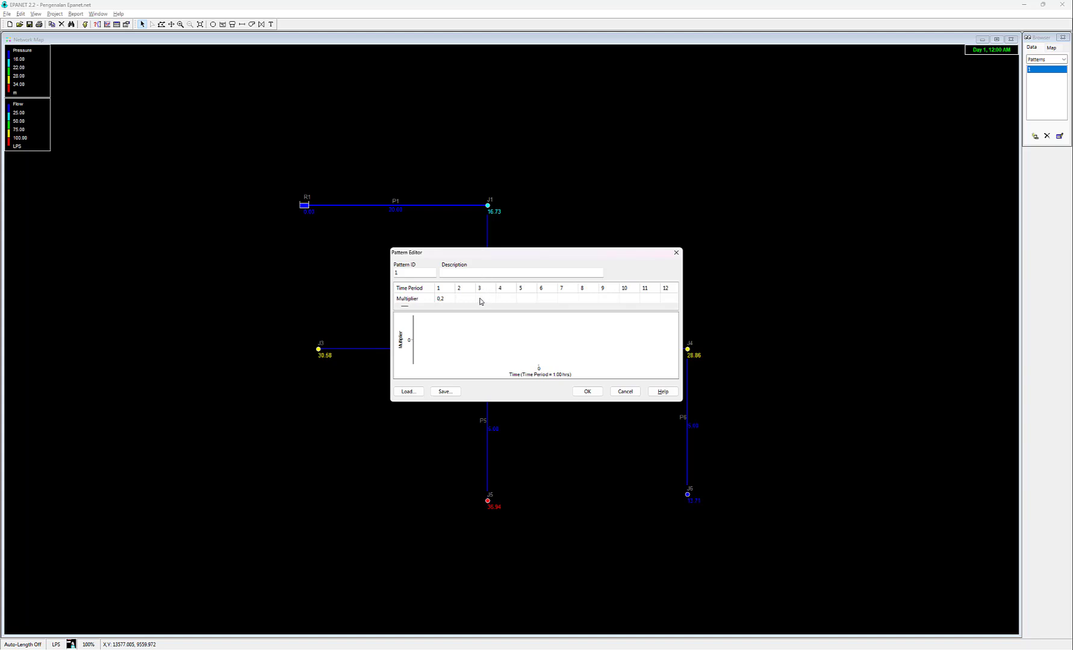
pyautogui.rightClick(458, 295)
pyautogui.click(475, 334)
pyautogui.click(485, 297)
pyautogui.moveTo(408, 309); pyautogui.dragTo(664, 313)
# Load the pattern file Demand Pattern 24 jam from the BAHAN\Epanet folder, listing all file types
pyautogui.click(407, 392)
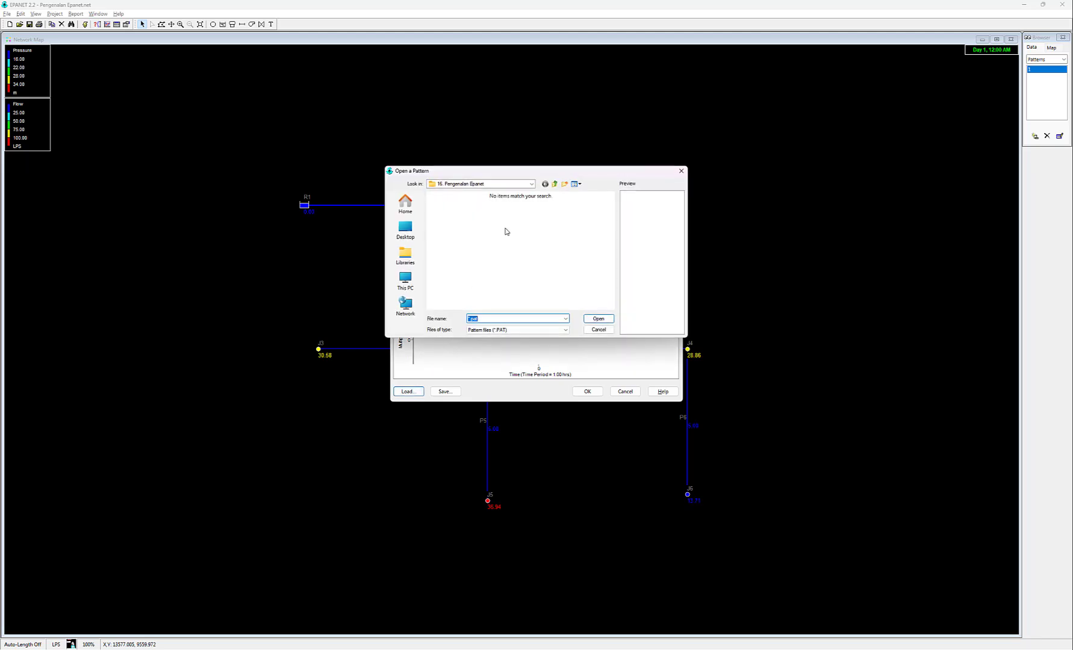
pyautogui.click(531, 183)
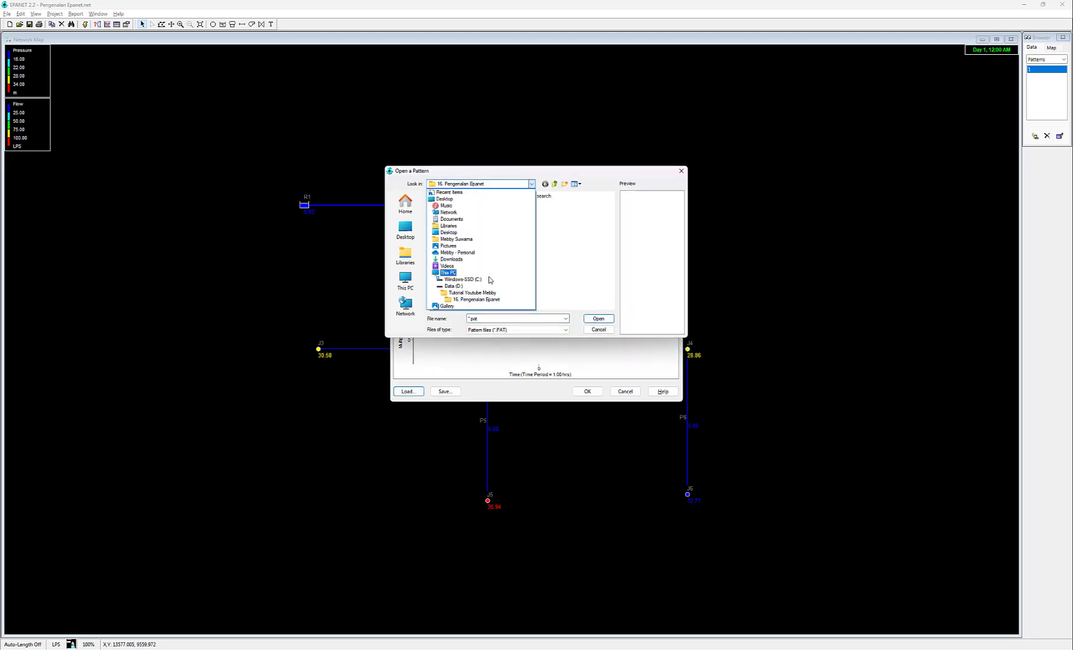
pyautogui.click(489, 288)
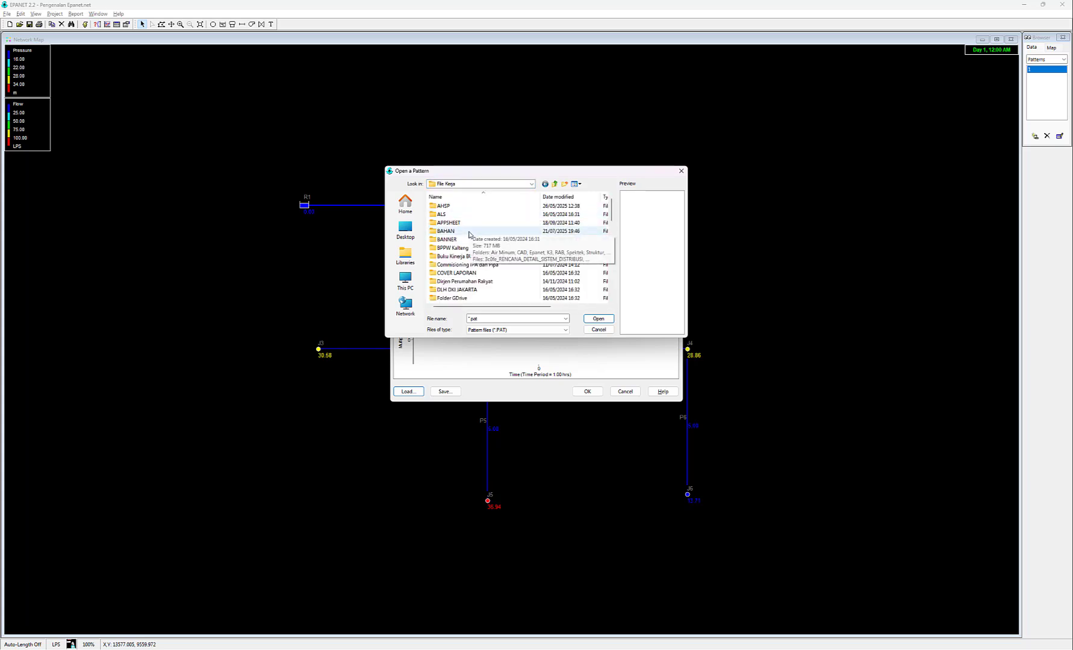
pyautogui.doubleClick(469, 234)
pyautogui.doubleClick(467, 222)
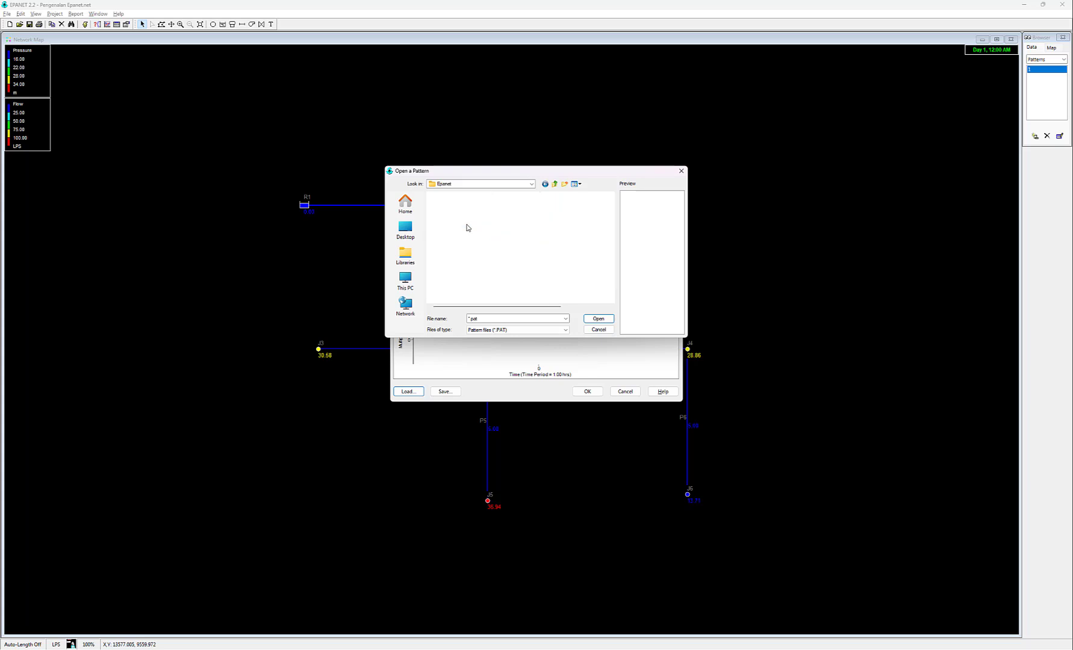
pyautogui.click(490, 332)
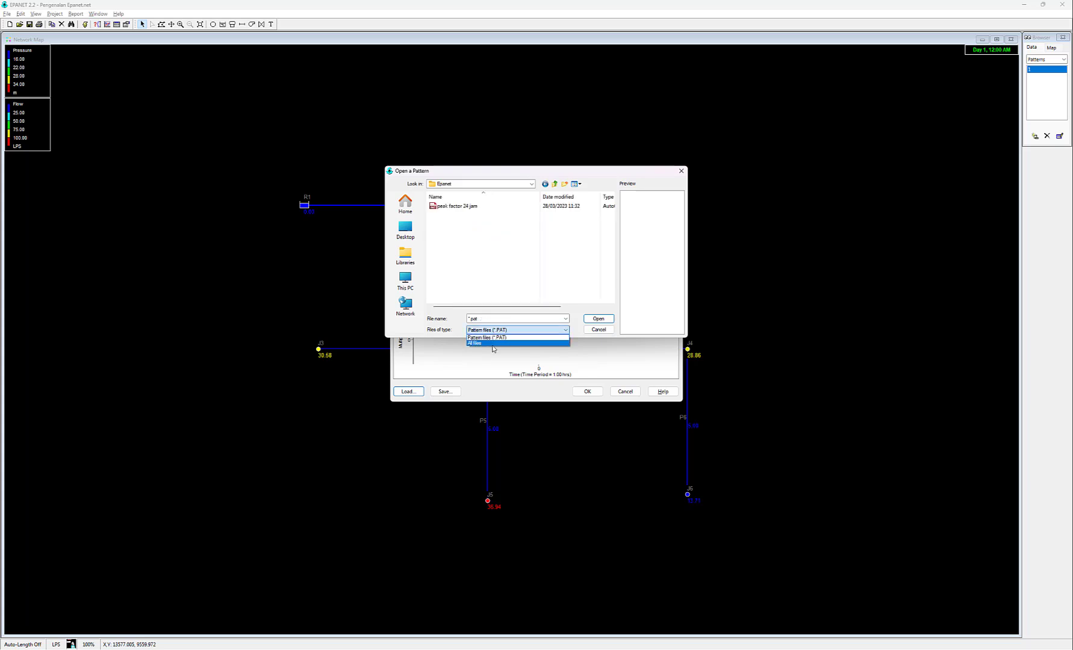
pyautogui.click(492, 344)
pyautogui.click(464, 223)
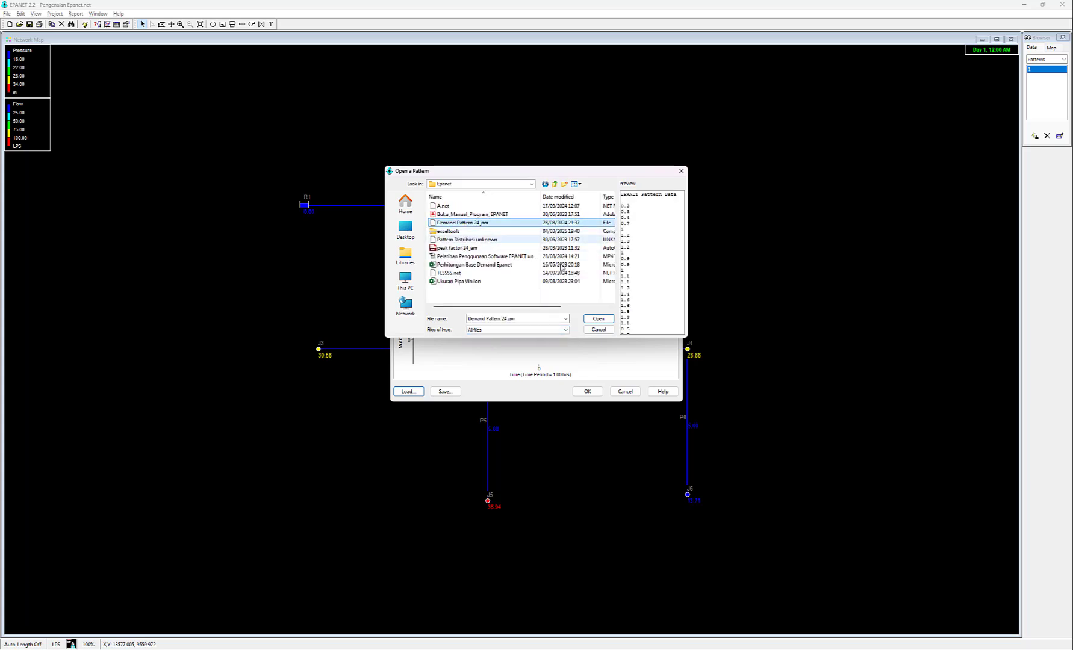
pyautogui.click(598, 319)
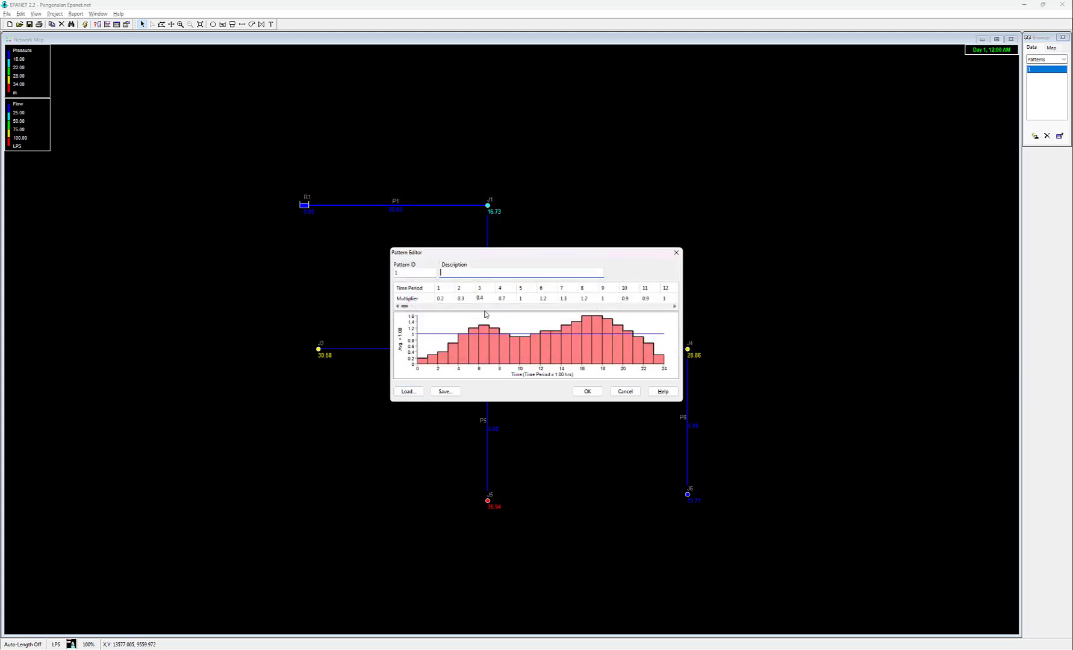
# Check the loaded multipliers through time period 24 and accept the pattern
pyautogui.click(440, 300)
pyautogui.click(464, 298)
pyautogui.click(484, 299)
pyautogui.moveTo(407, 307); pyautogui.dragTo(667, 306)
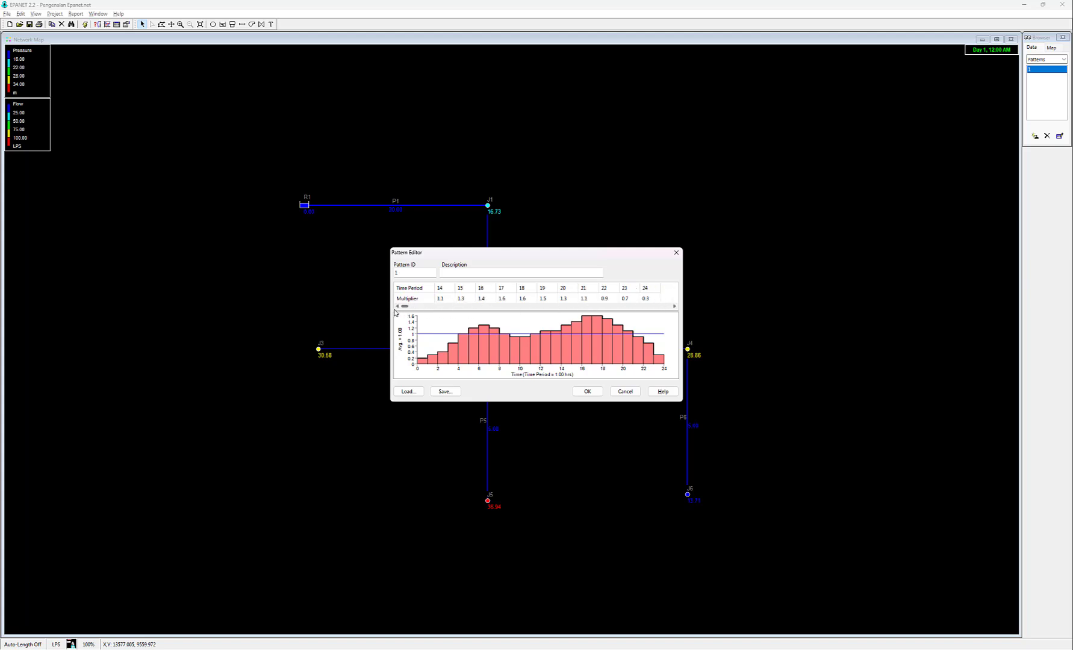
pyautogui.moveTo(394, 309); pyautogui.dragTo(390, 311)
pyautogui.click(588, 392)
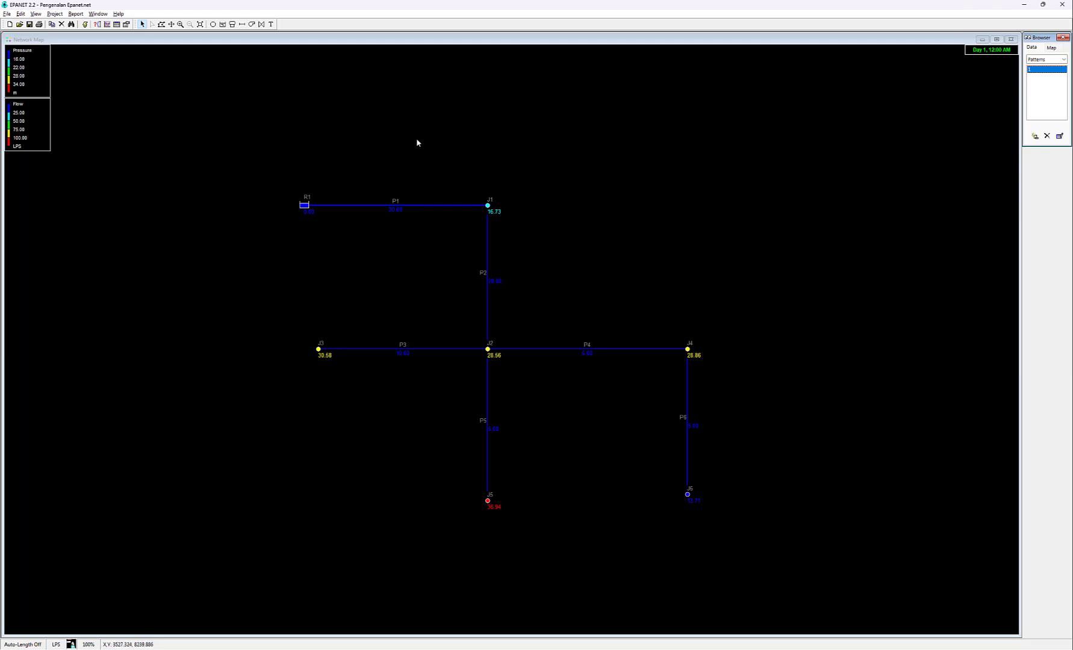
# Run the hydraulic analysis and open the properties of junction J1 beside the network
pyautogui.click(86, 24)
pyautogui.click(541, 341)
pyautogui.moveTo(489, 209)
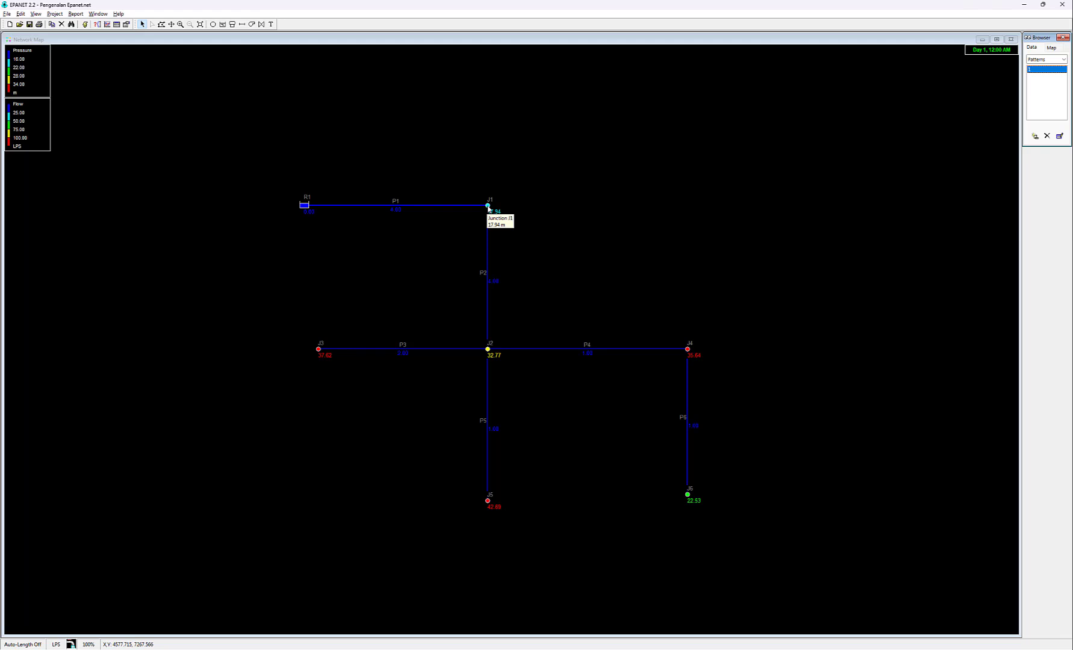
pyautogui.doubleClick(489, 209)
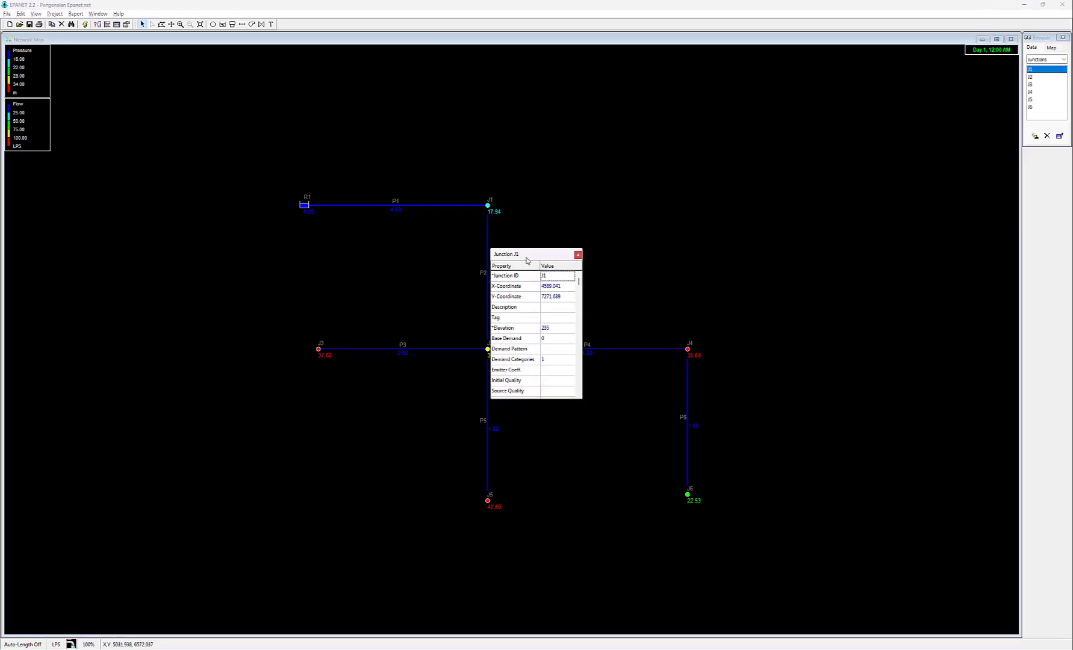
pyautogui.moveTo(527, 258); pyautogui.dragTo(651, 145)
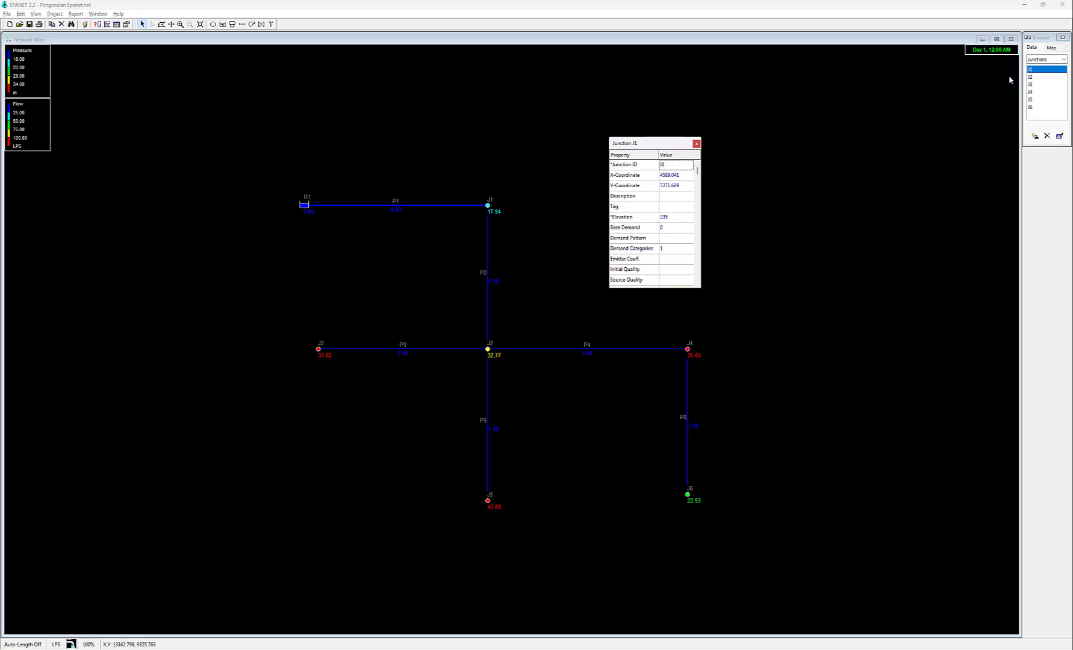
# Look up the available time pattern's ID and the Demand Pattern property of junction J1
pyautogui.click(1047, 59)
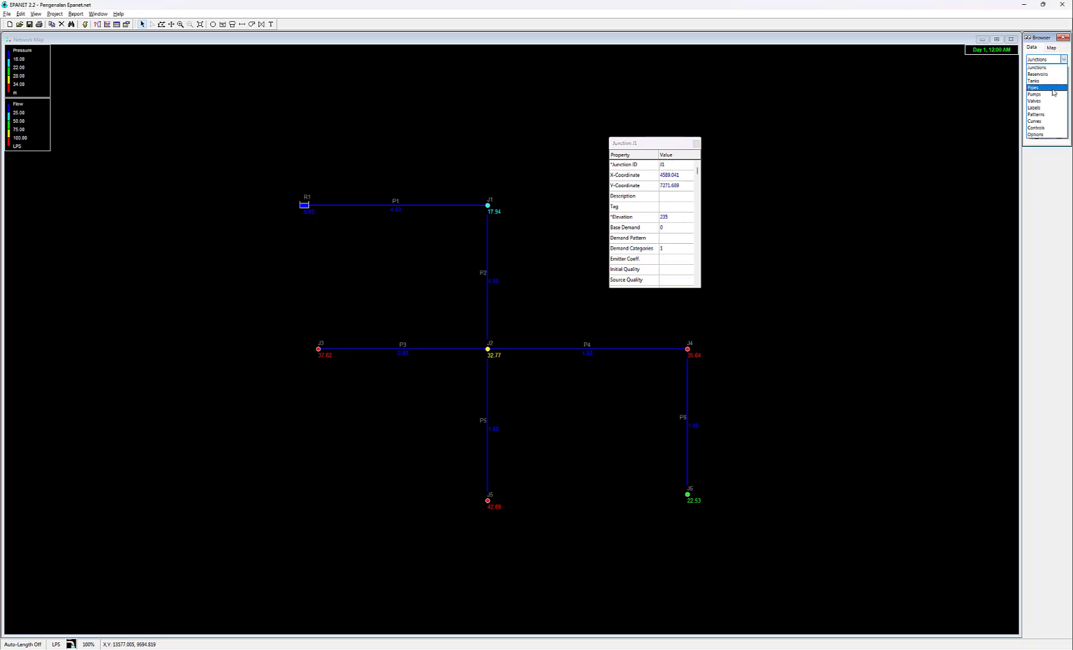
pyautogui.click(1044, 116)
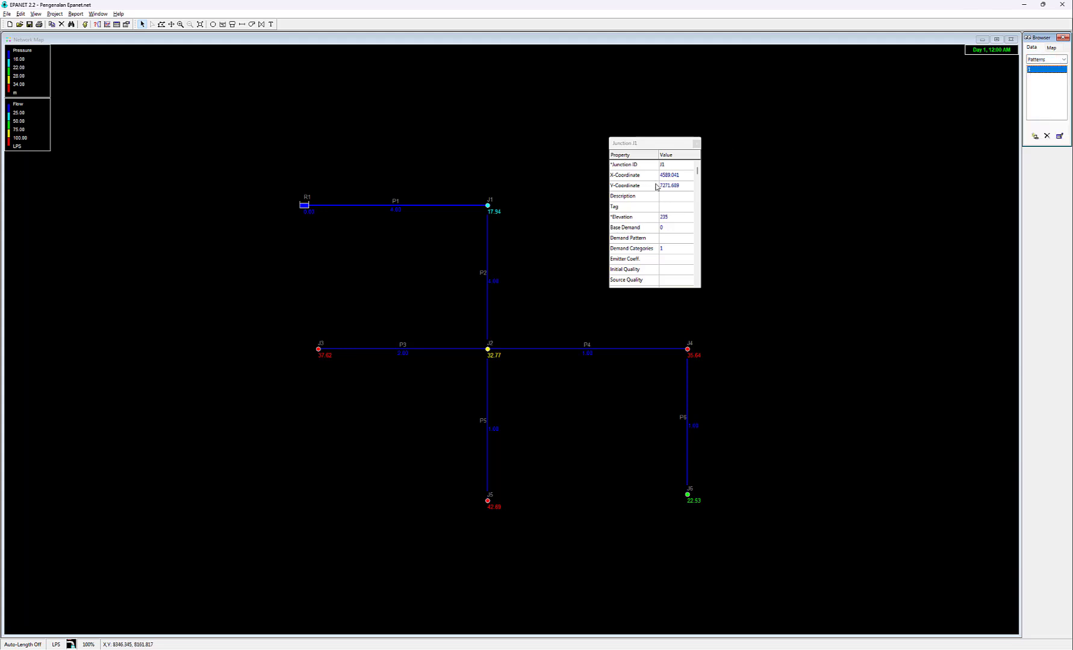
pyautogui.click(668, 239)
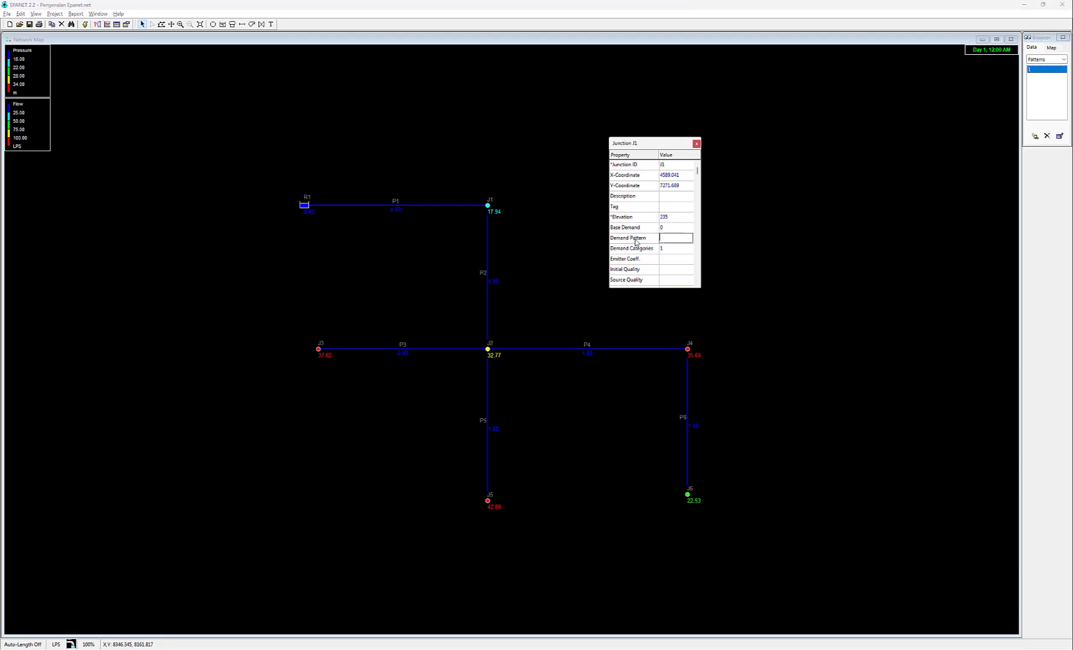
# Set the Demand Pattern of junction J3 to 1
pyautogui.click(488, 206)
pyautogui.click(319, 350)
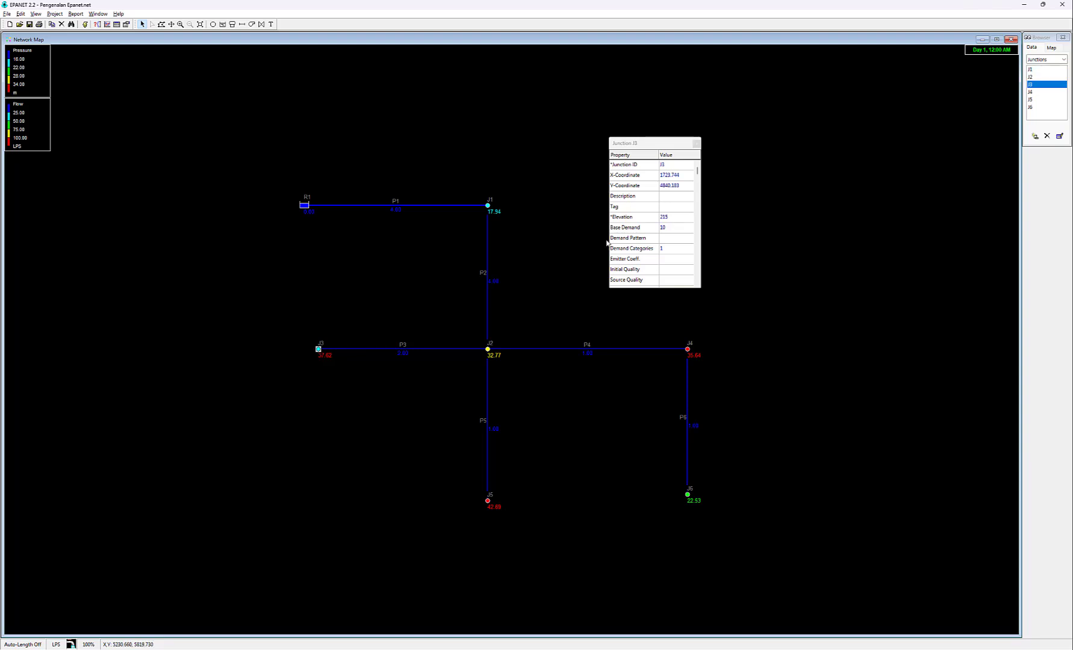
pyautogui.click(672, 237)
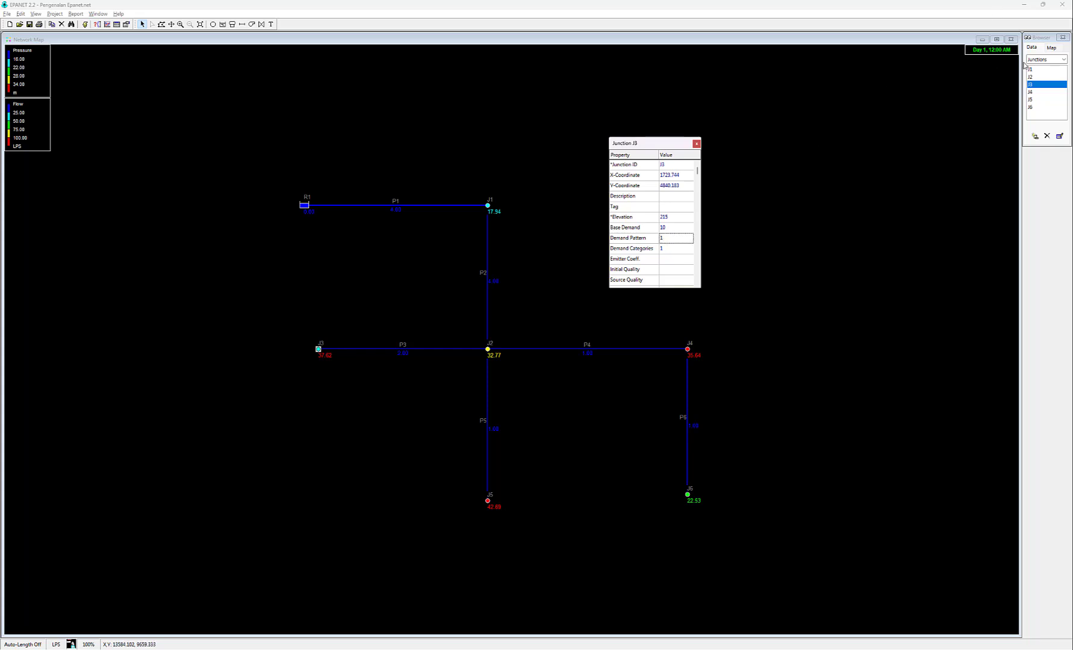
# Check the time pattern's ID against the Demand Pattern property of junction J3
pyautogui.click(1046, 59)
pyautogui.click(1049, 95)
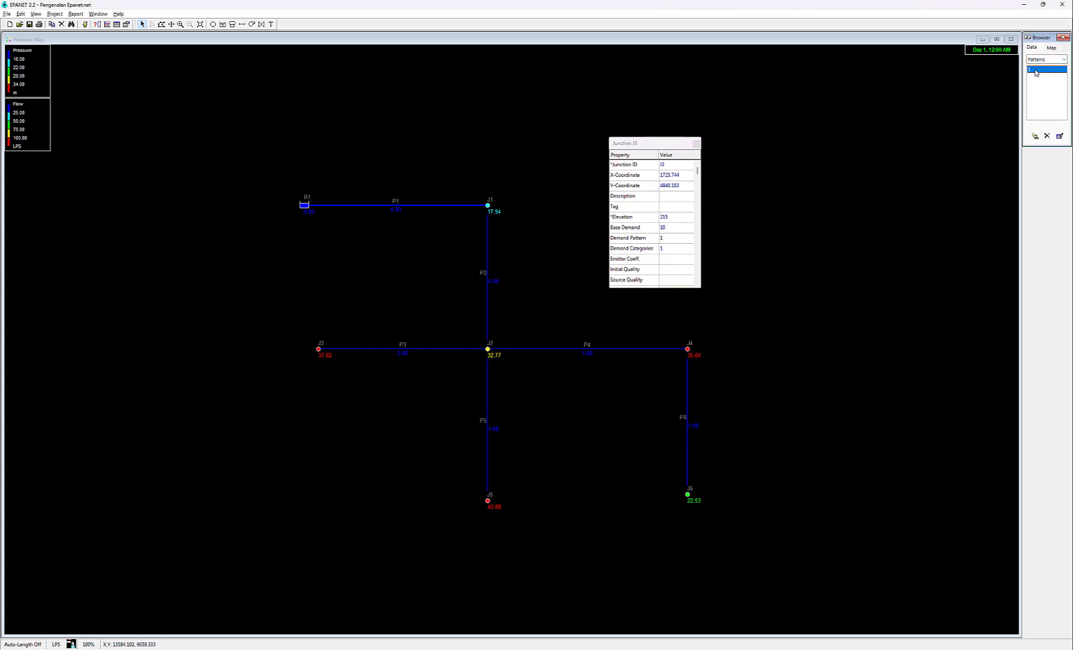
pyautogui.click(669, 237)
pyautogui.click(545, 214)
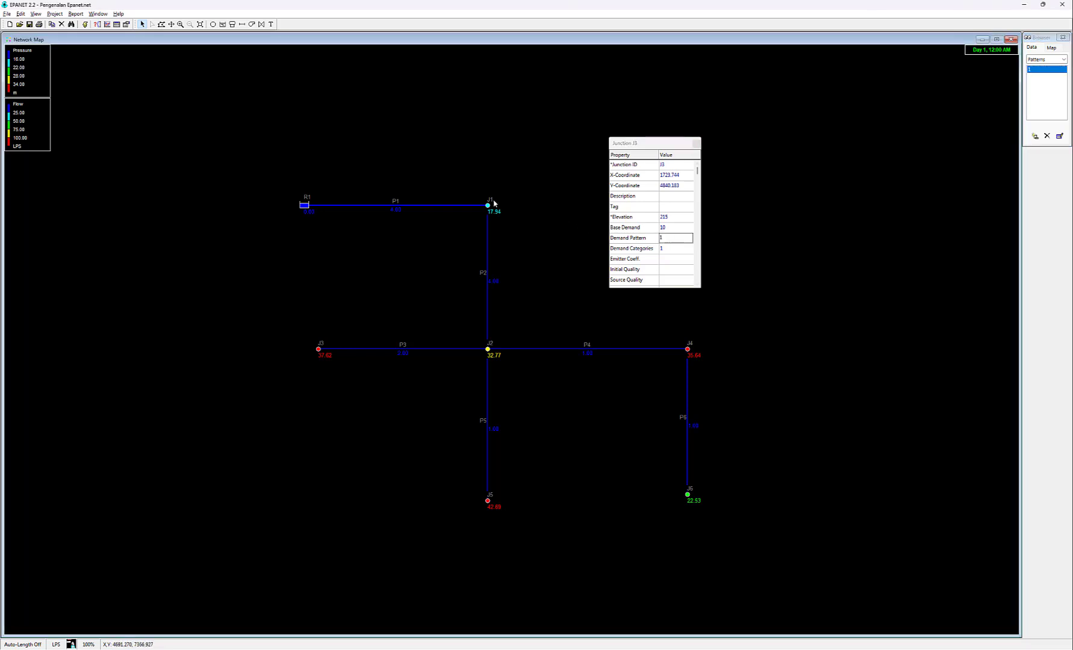
# Set the Demand Pattern of junction J2 to 1
pyautogui.moveTo(639, 143); pyautogui.dragTo(623, 102)
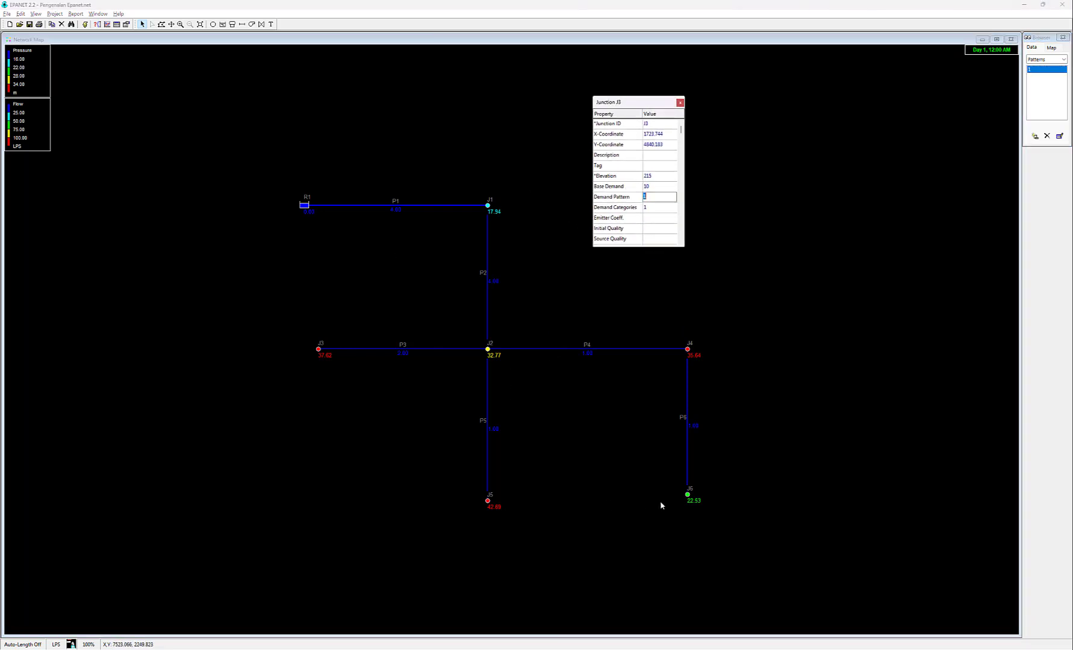
pyautogui.click(489, 351)
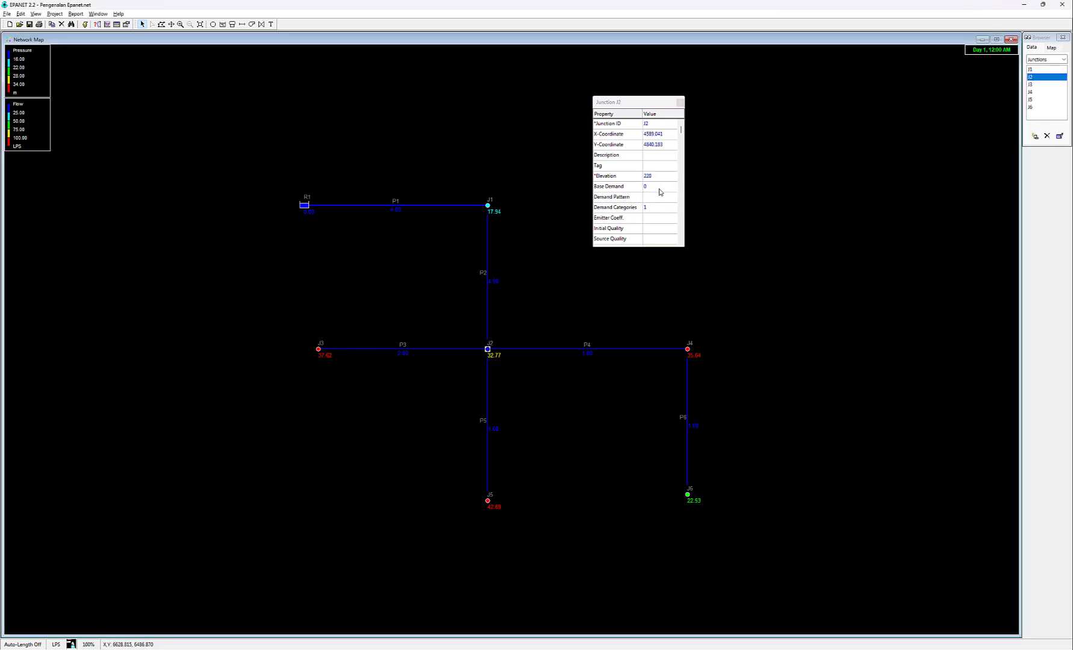
pyautogui.click(665, 199)
pyautogui.write('1')
pyautogui.press('Return')
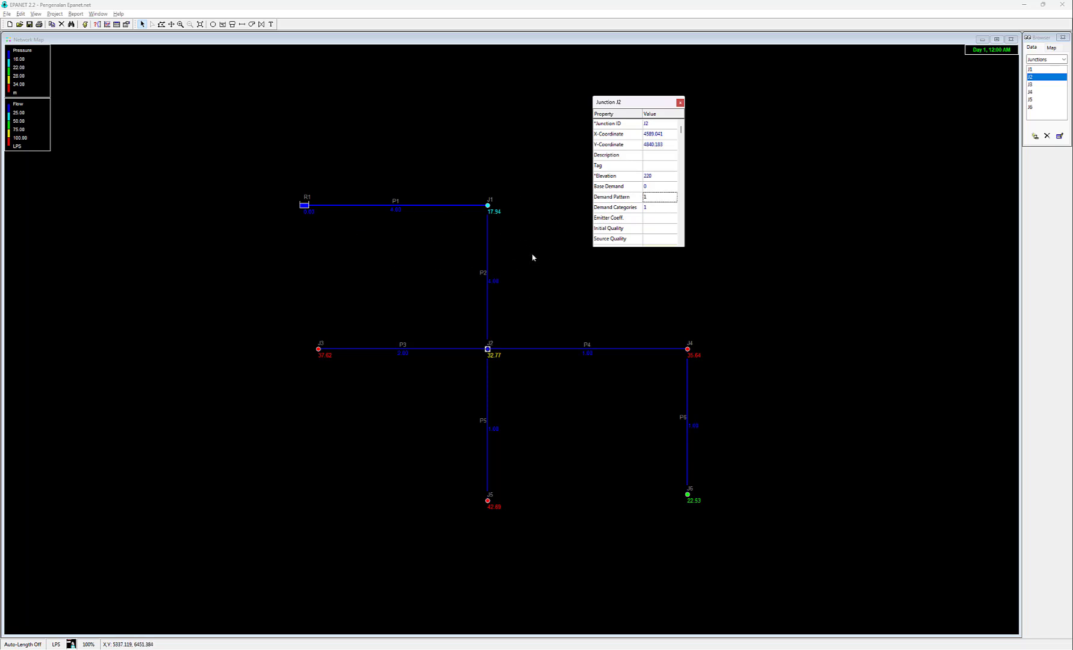
# Outline a selection region around the entire pipe network, enclosing the reservoir and all junctions
pyautogui.moveTo(645, 101); pyautogui.dragTo(698, 71)
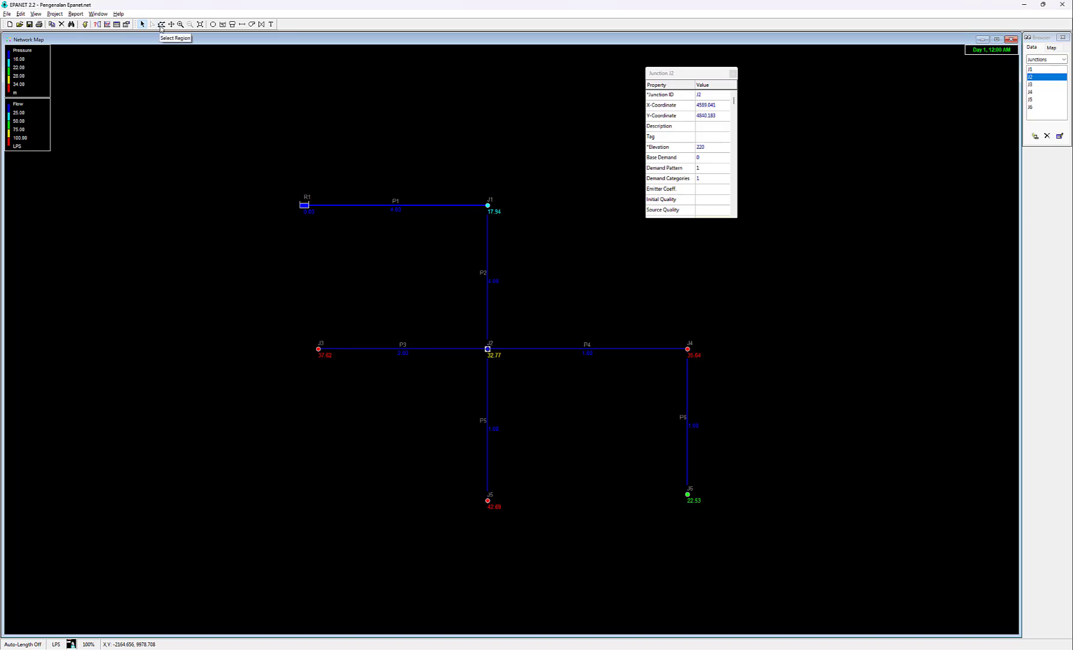
pyautogui.click(161, 25)
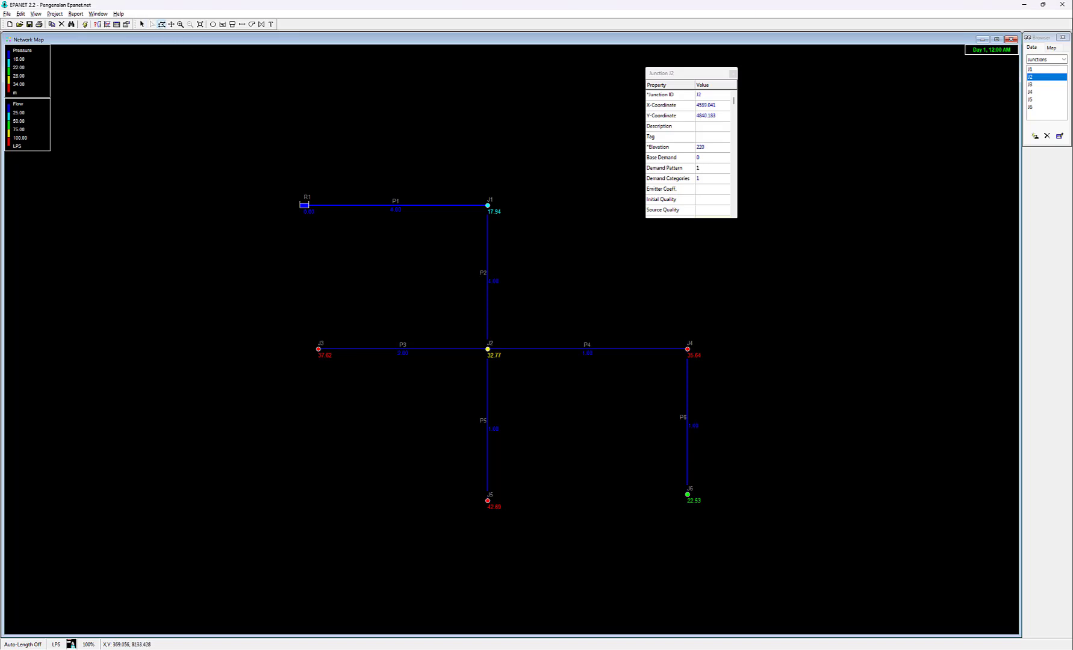
pyautogui.click(233, 163)
pyautogui.click(788, 170)
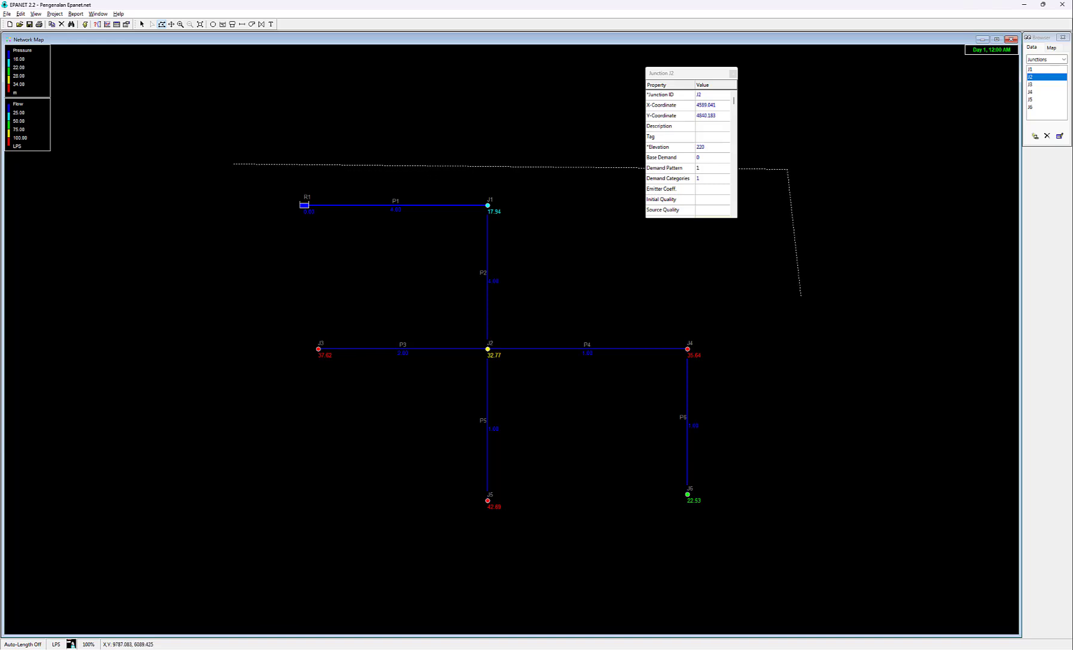
pyautogui.click(774, 557)
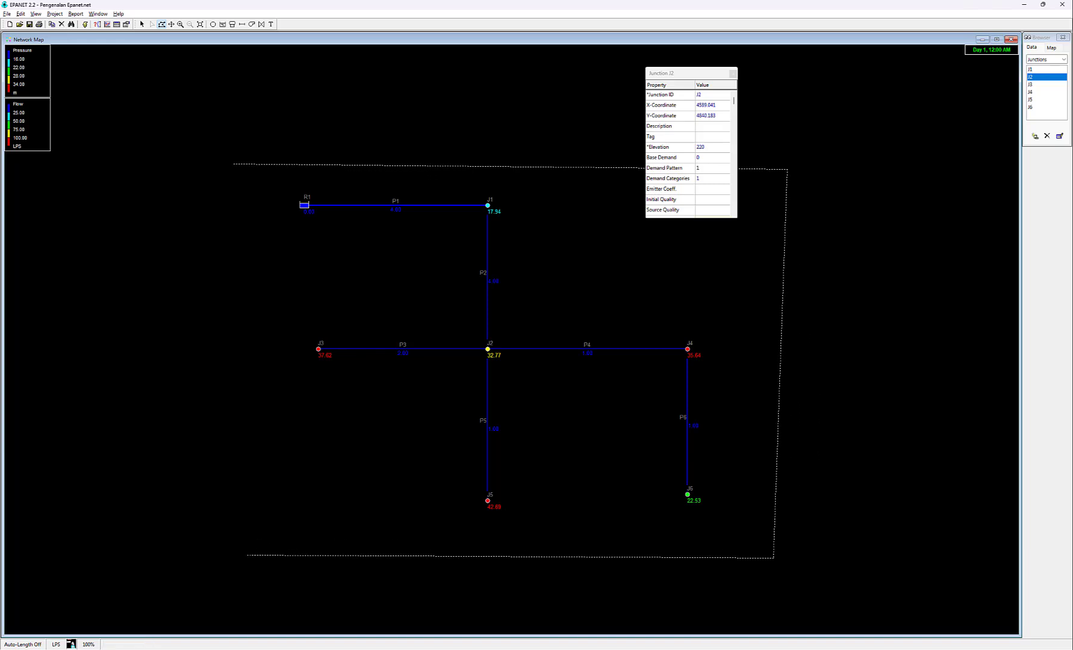
pyautogui.click(249, 551)
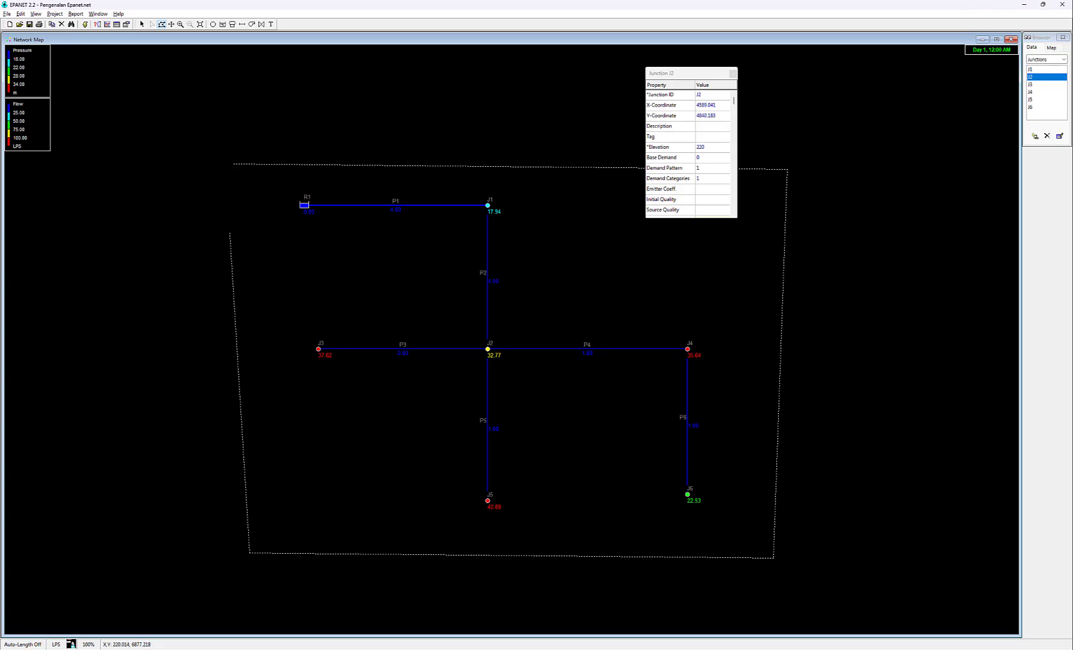
pyautogui.doubleClick(219, 217)
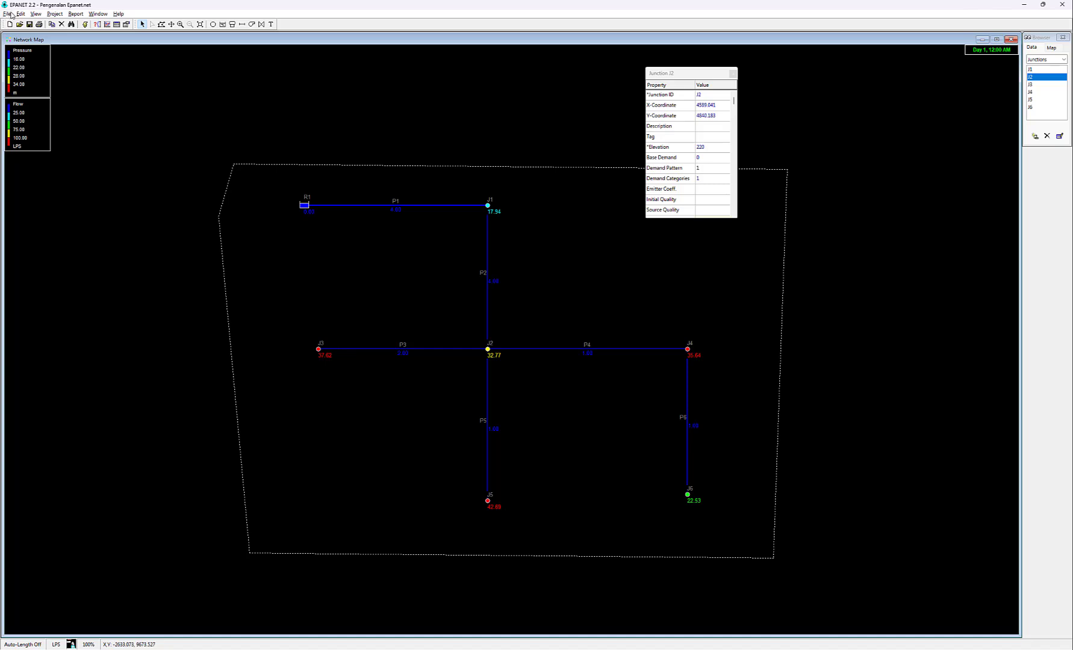
# Start a Group Edit for the outlined area with Junctions as the object type
pyautogui.click(49, 13)
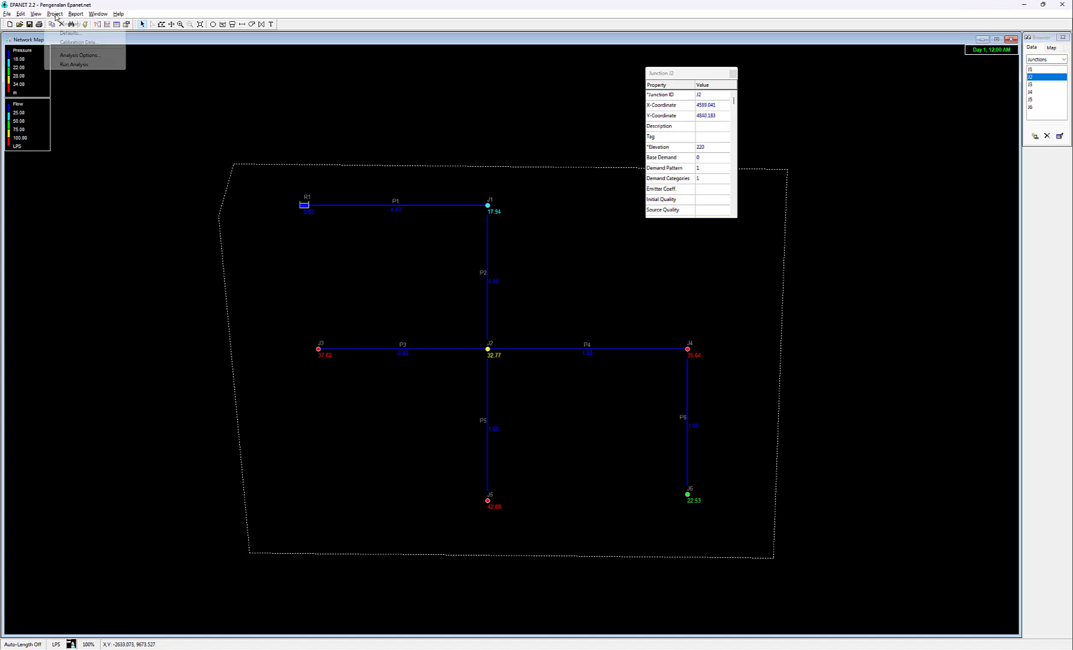
pyautogui.click(19, 14)
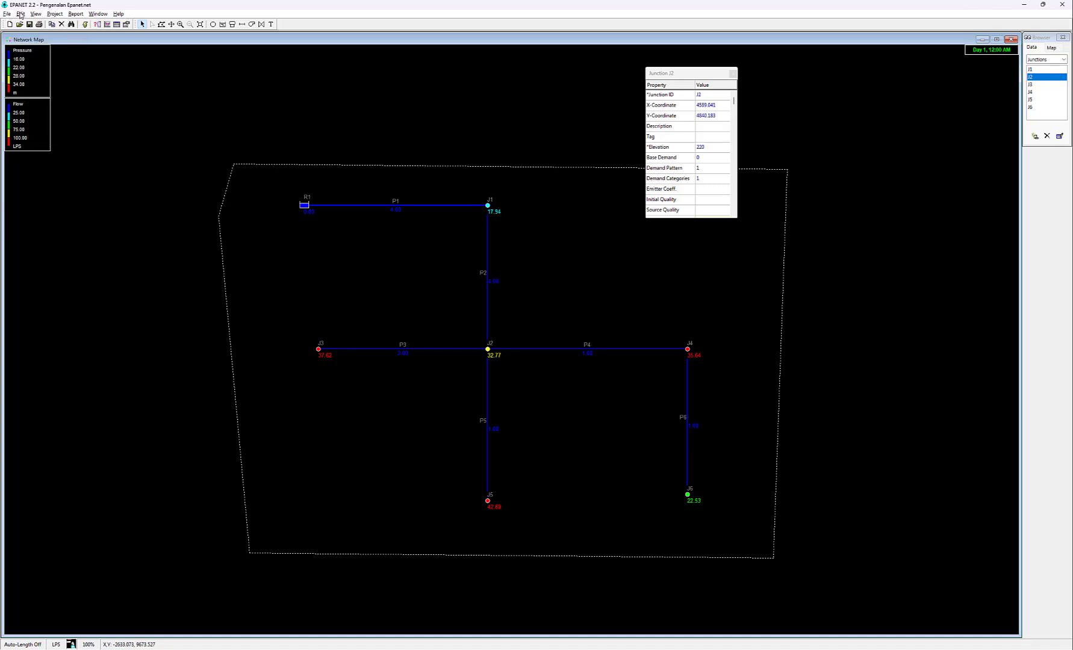
pyautogui.click(20, 14)
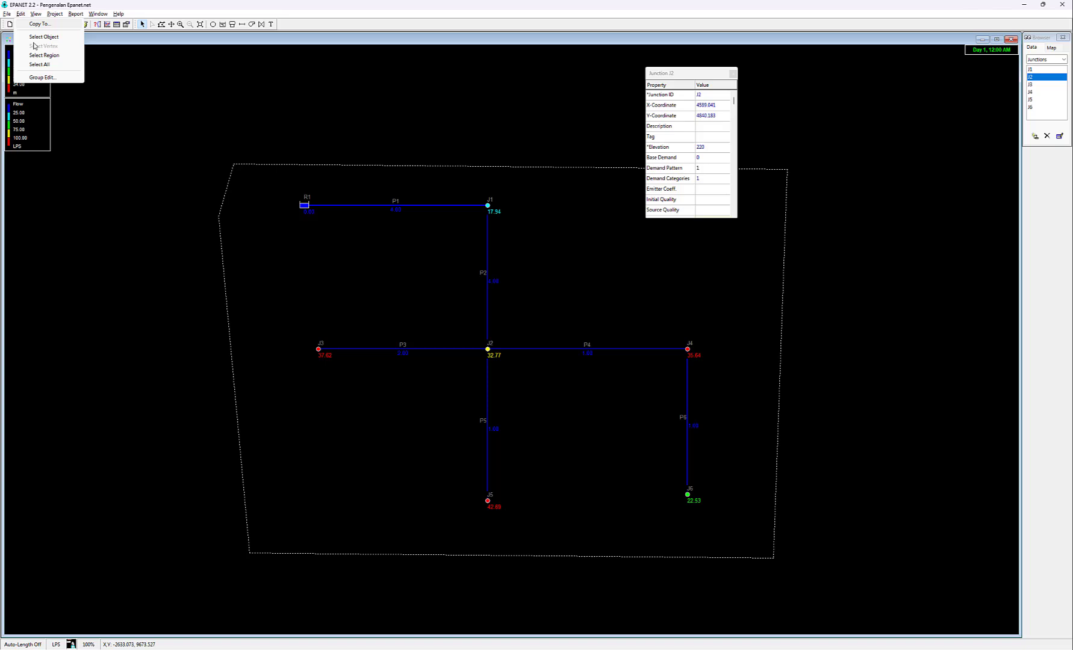
pyautogui.click(47, 79)
pyautogui.moveTo(505, 282); pyautogui.dragTo(587, 246)
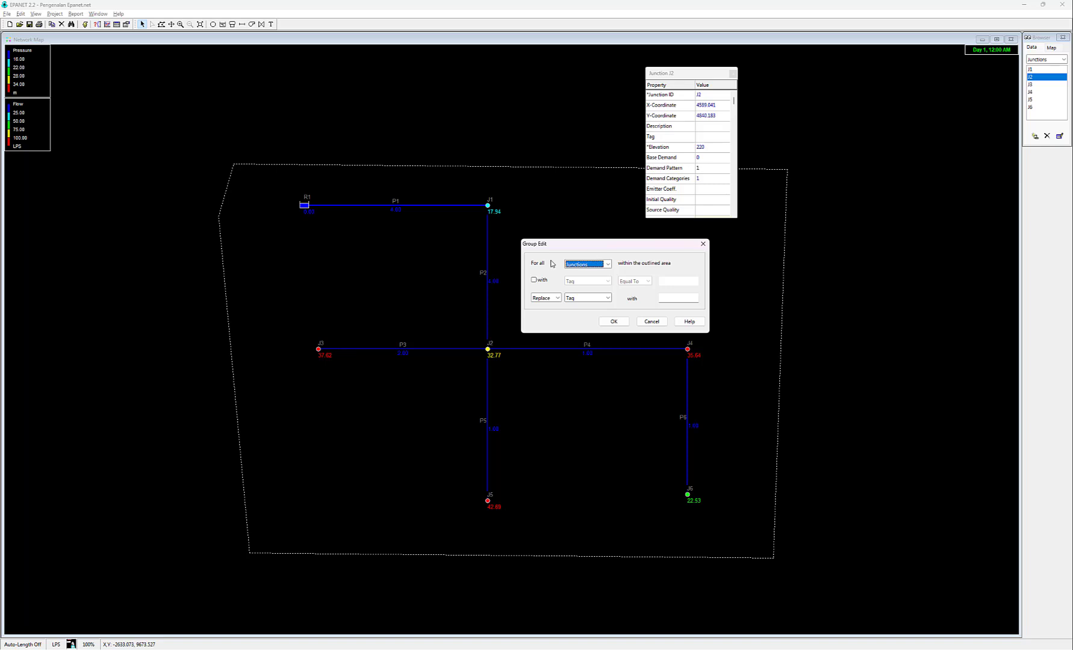
pyautogui.click(572, 266)
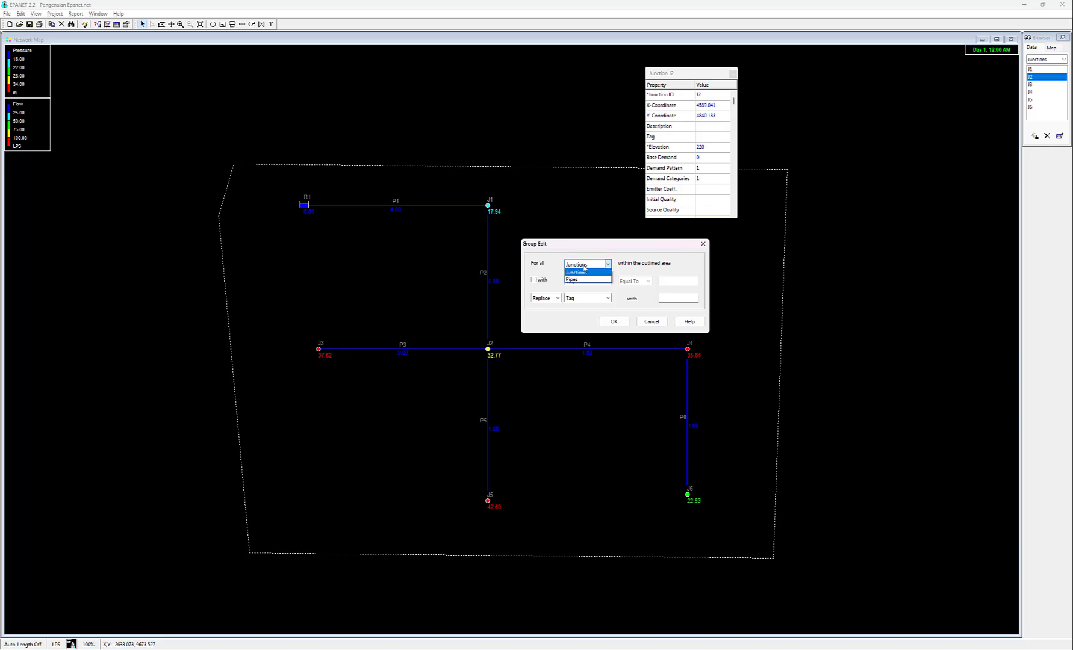
pyautogui.click(582, 262)
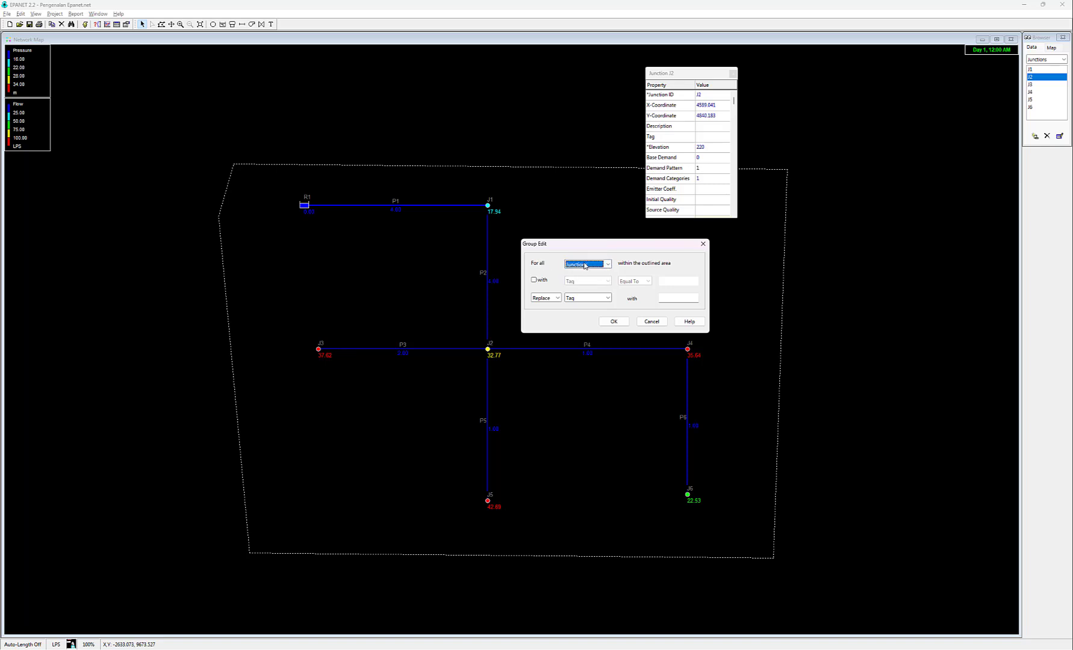
# Limit the group edit to junctions whose Demand Pattern is Equal To a blank value
pyautogui.click(540, 282)
pyautogui.click(534, 281)
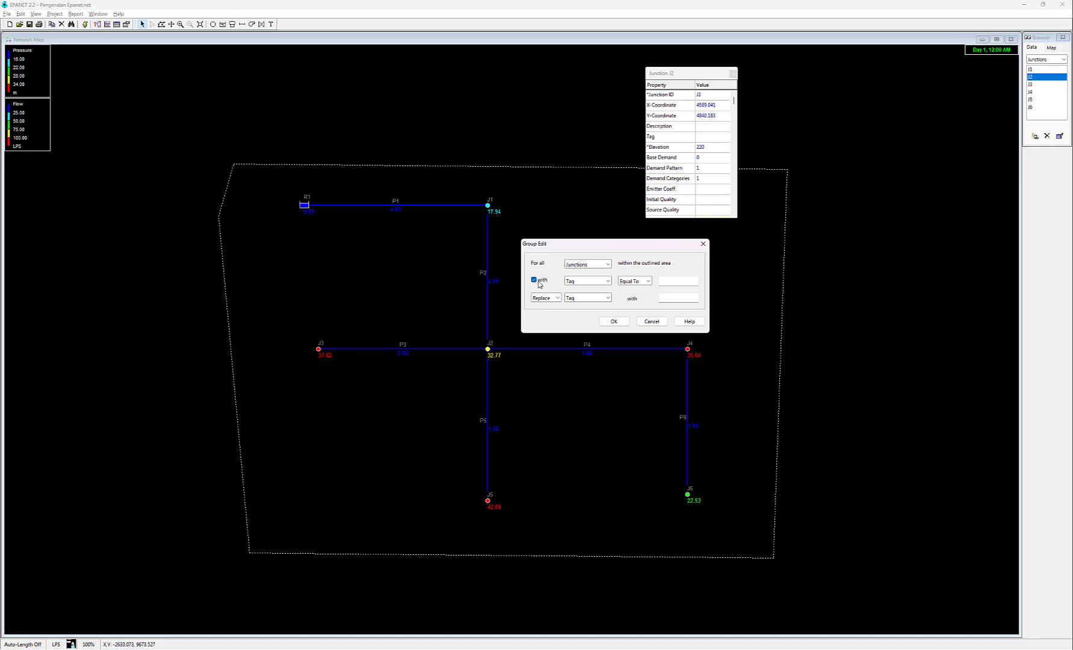
pyautogui.click(603, 285)
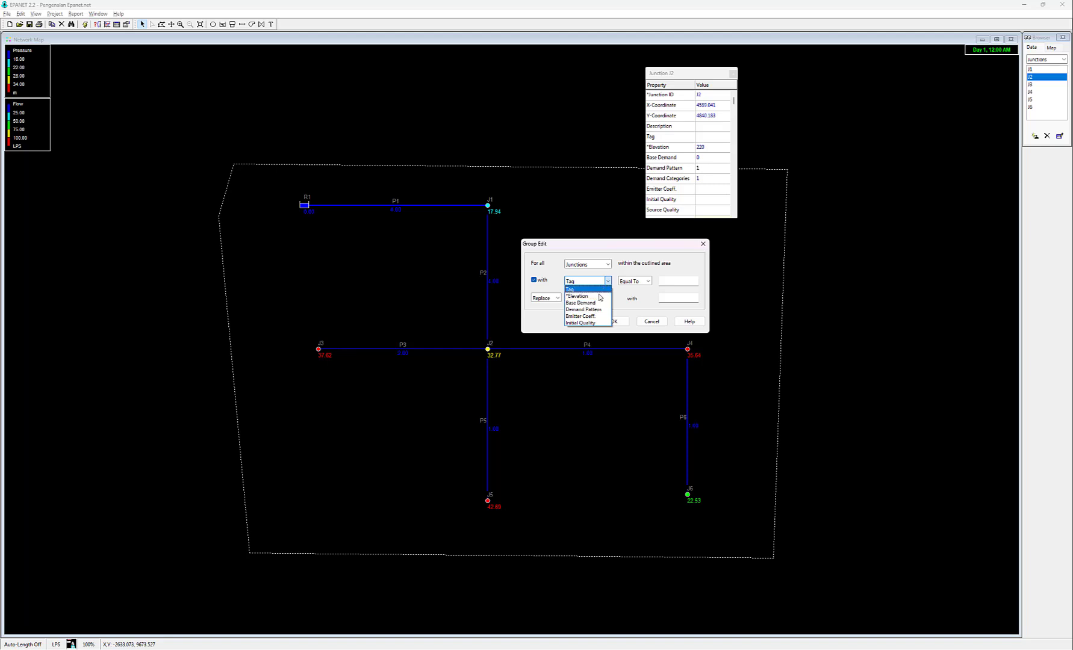
pyautogui.click(594, 309)
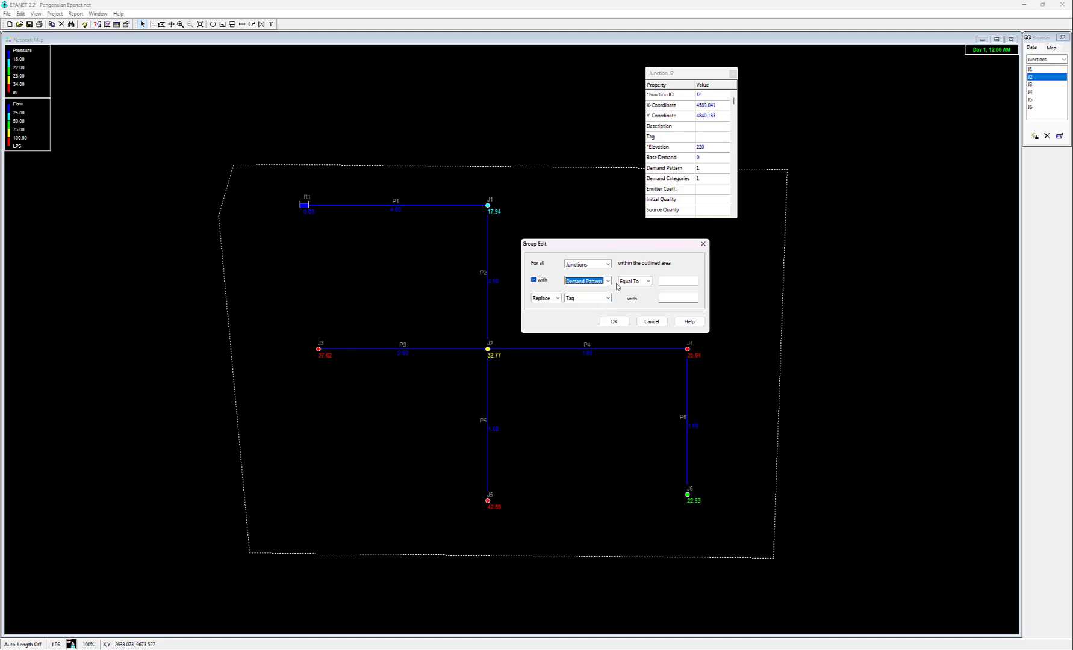
pyautogui.click(676, 281)
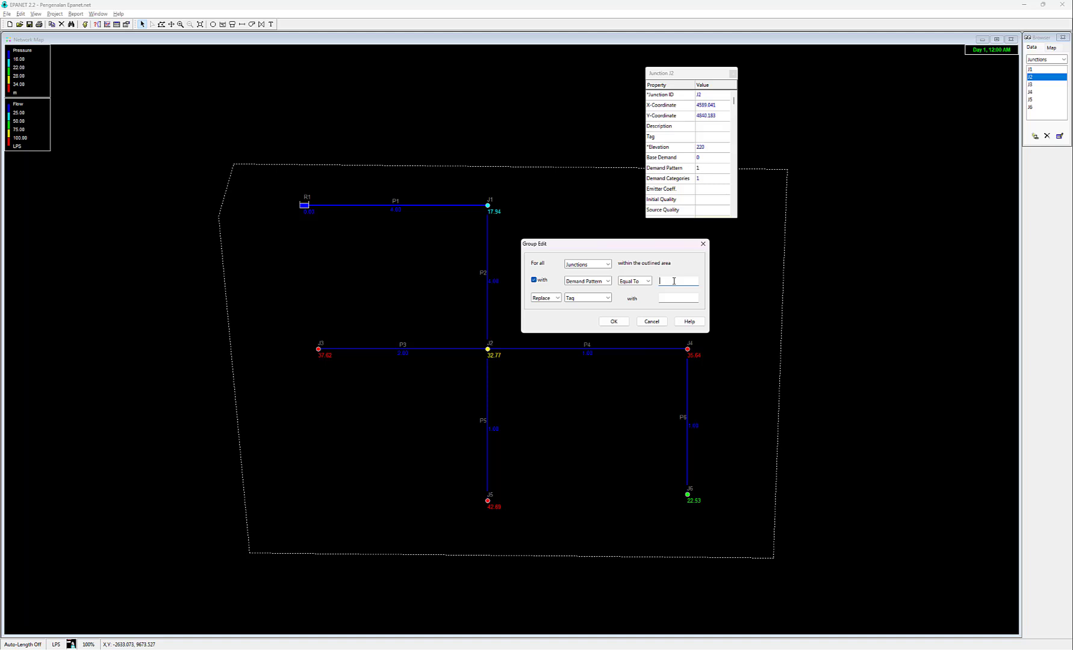
# Set the group edit to replace Demand Pattern with 1
pyautogui.click(590, 299)
pyautogui.click(603, 327)
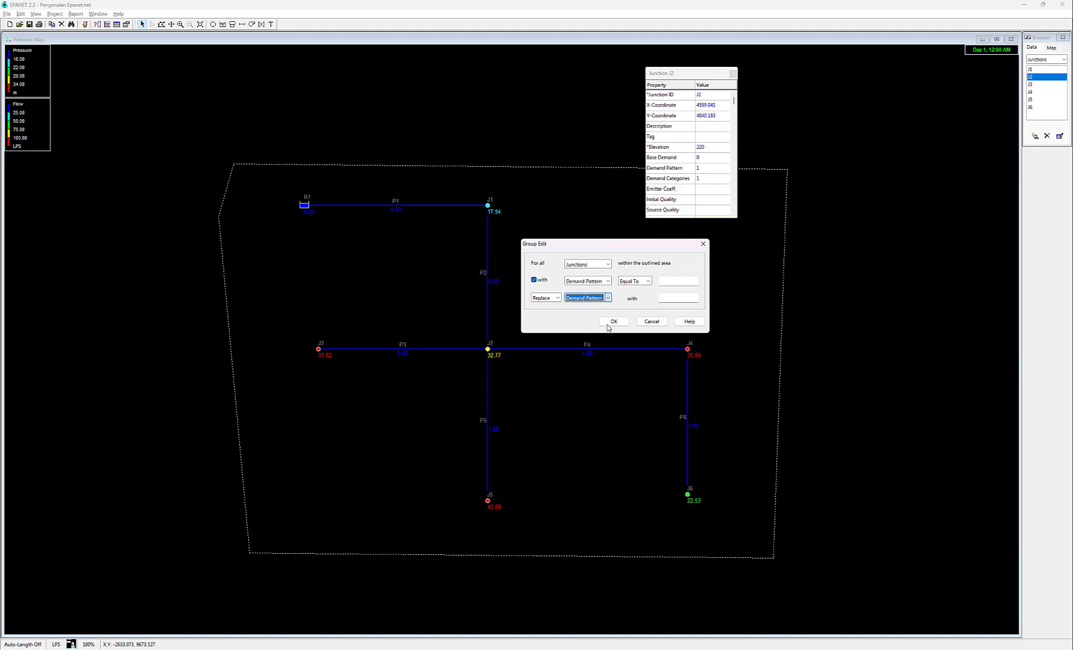
pyautogui.click(676, 299)
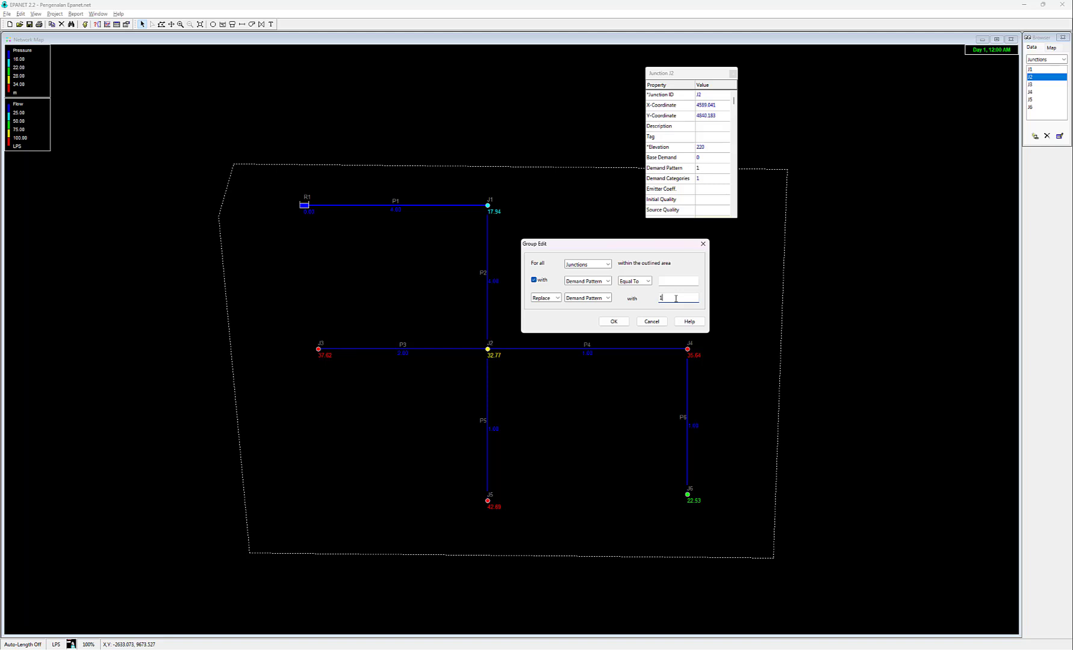
# Review the group edit's object type, filter and replacement value, and apply it to the outlined junctions
pyautogui.click(605, 266)
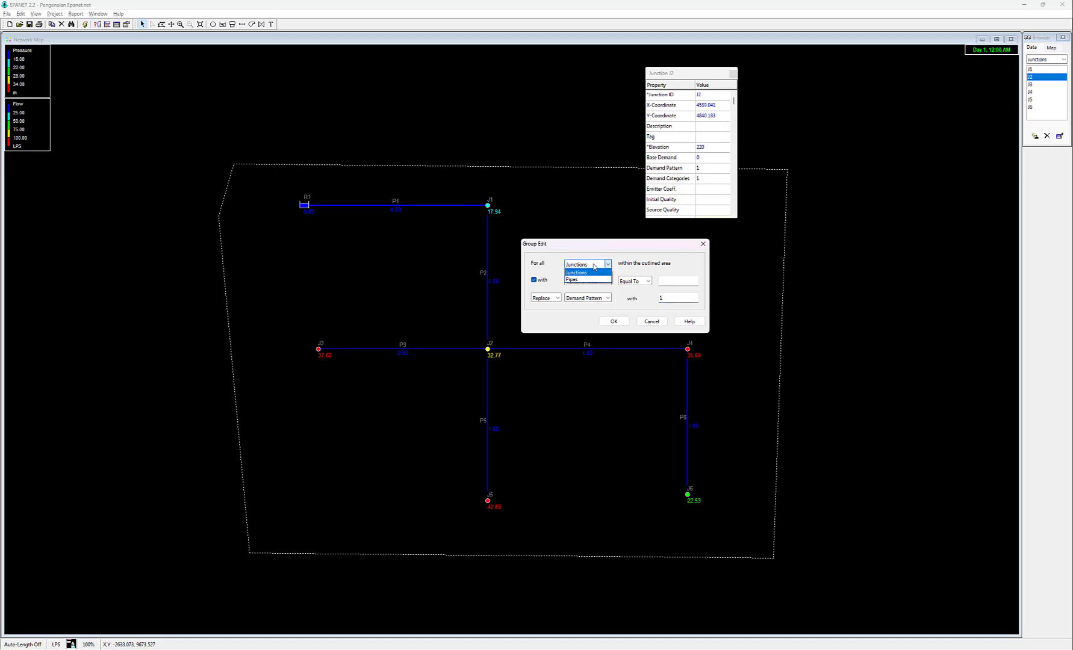
pyautogui.click(589, 273)
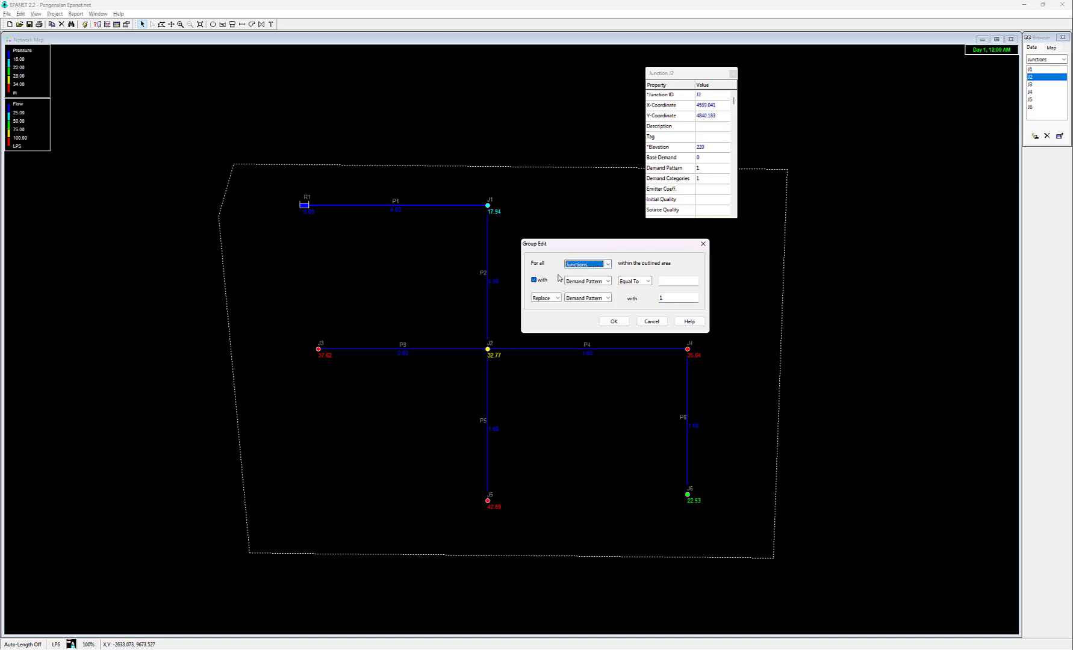
pyautogui.click(603, 285)
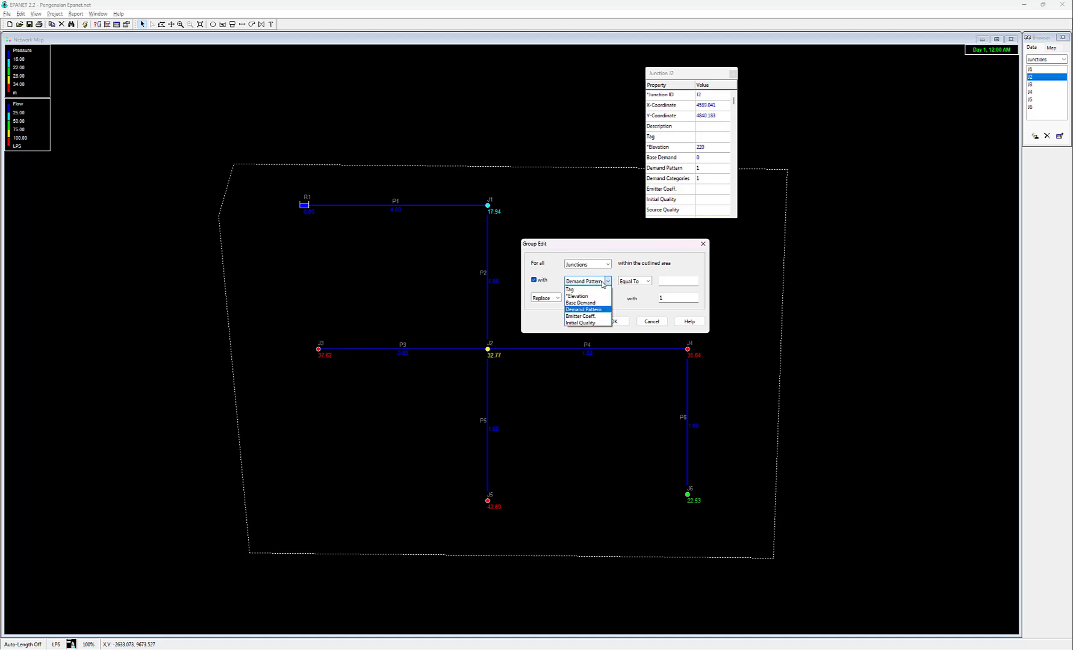
pyautogui.click(605, 281)
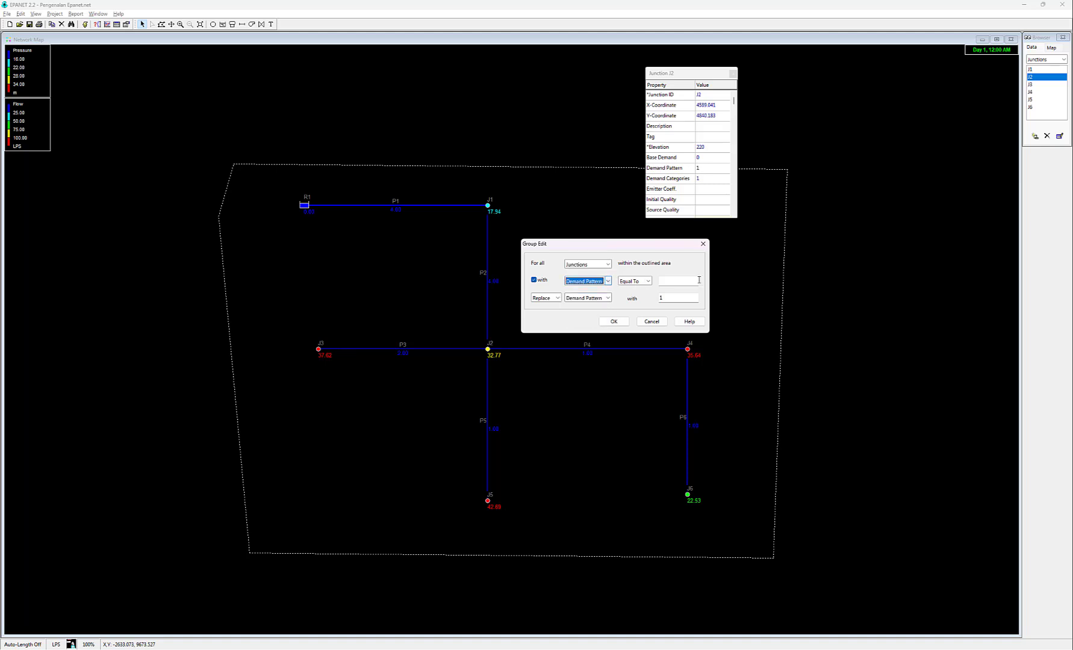
pyautogui.click(667, 281)
pyautogui.click(674, 298)
pyautogui.click(622, 324)
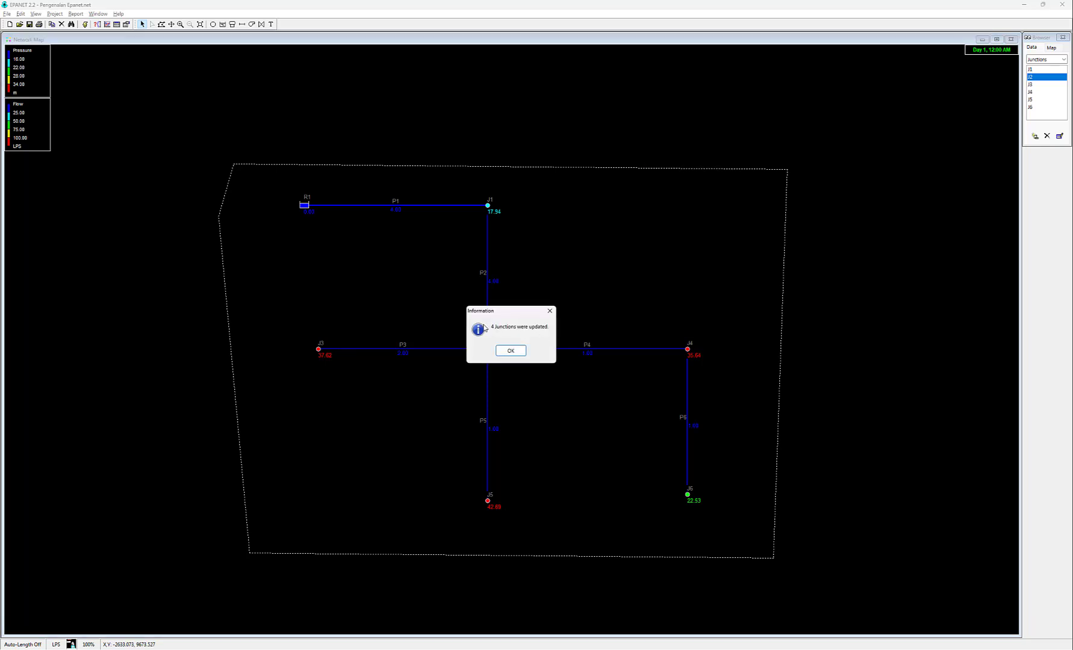
pyautogui.click(512, 352)
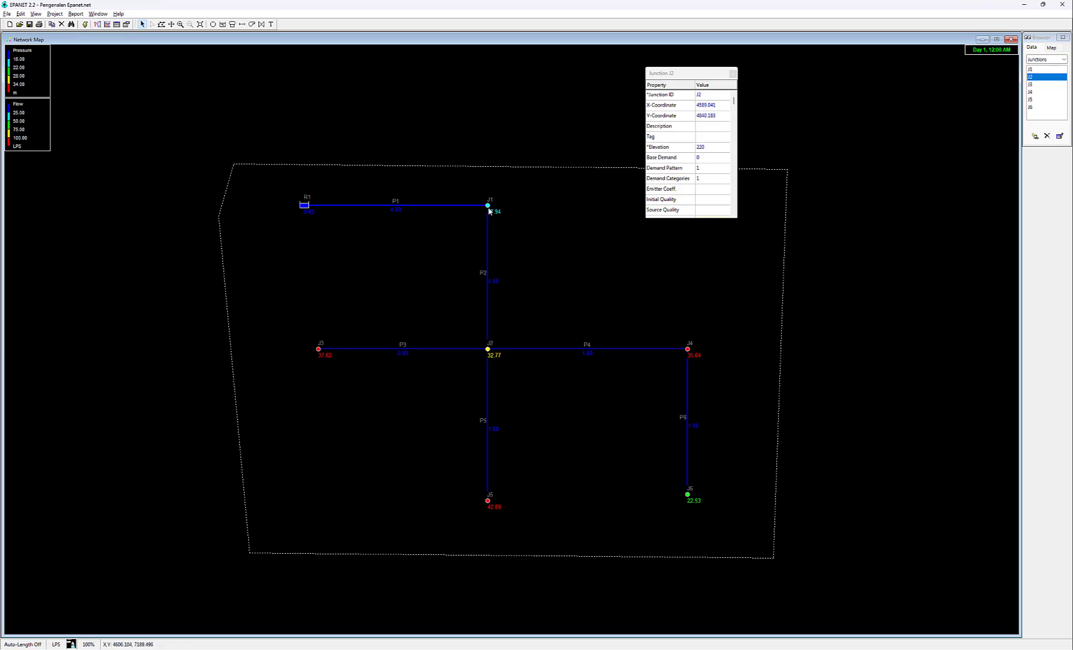
# Check the Demand Pattern of junctions J3 and J4, and close the junction properties
pyautogui.moveTo(490, 215)
pyautogui.click(319, 350)
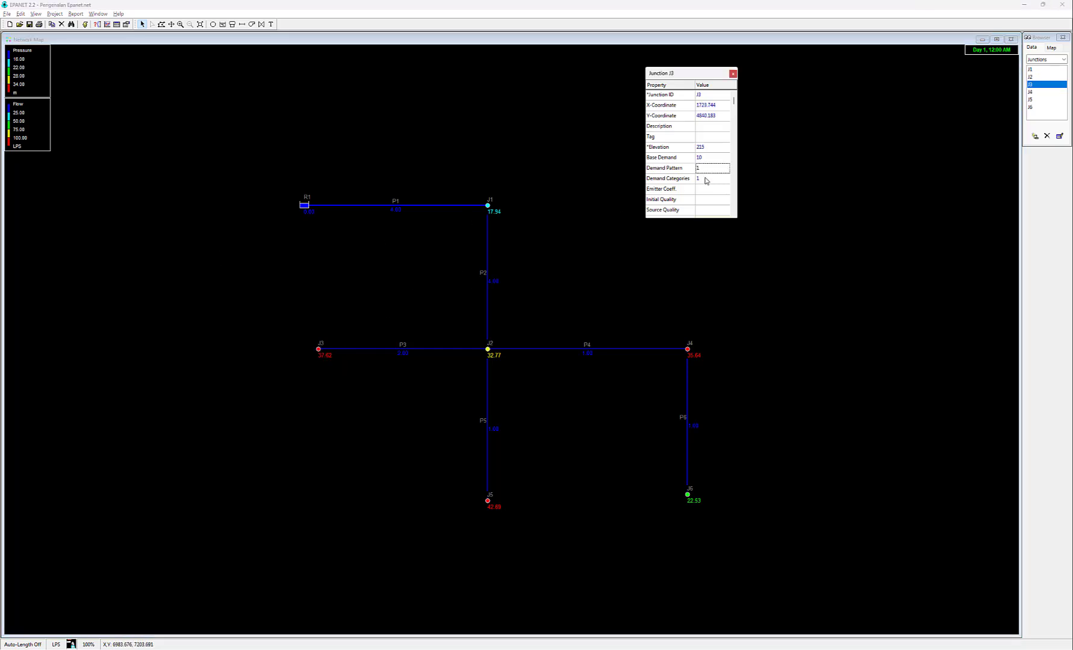
pyautogui.click(688, 351)
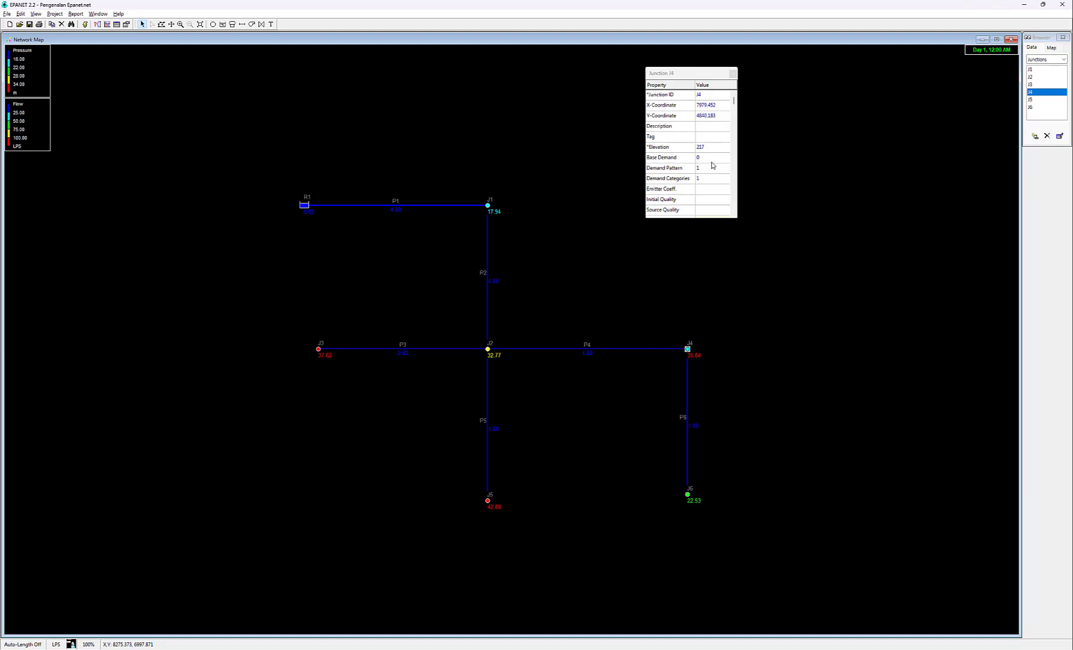
pyautogui.click(733, 71)
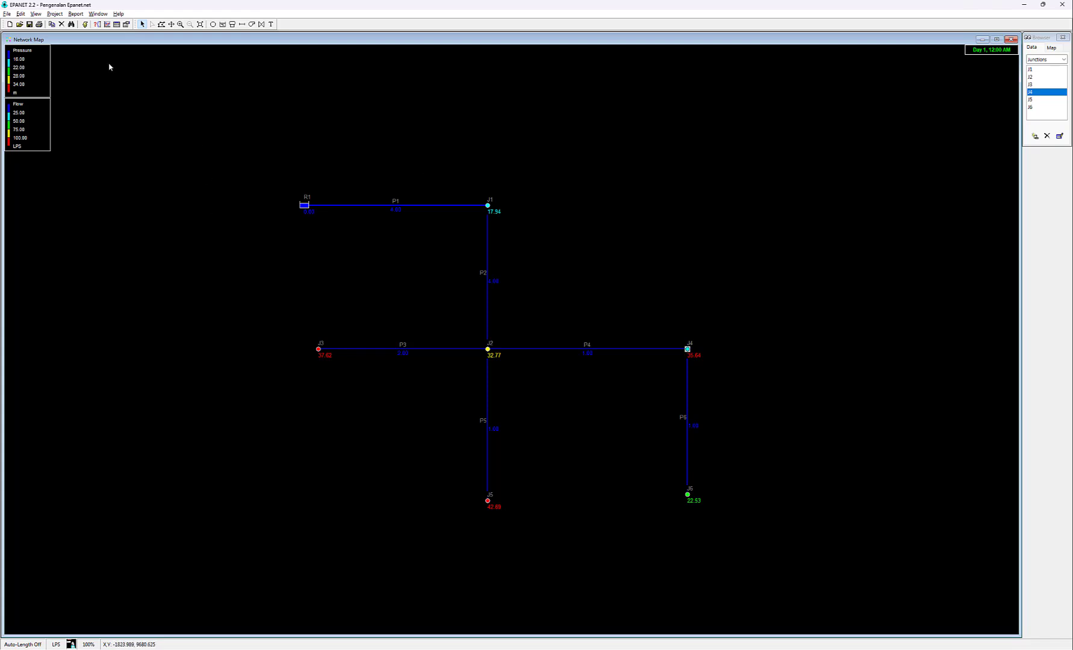
# Run the hydraulic analysis again and open the project's Hydraulics options
pyautogui.click(85, 25)
pyautogui.click(539, 342)
pyautogui.click(1048, 60)
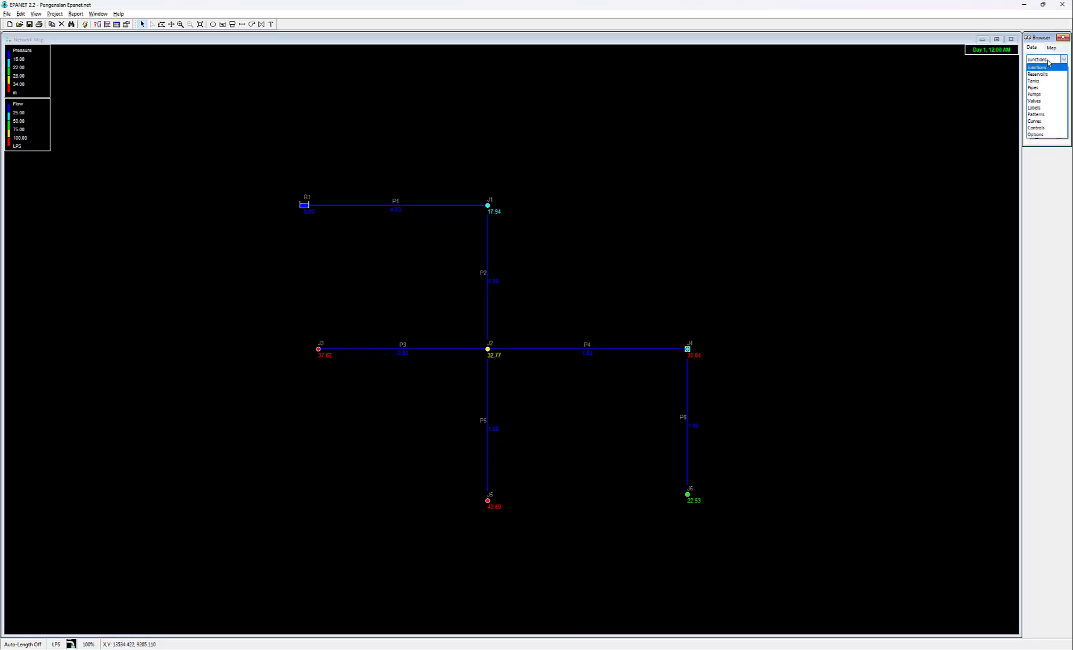
pyautogui.click(1039, 135)
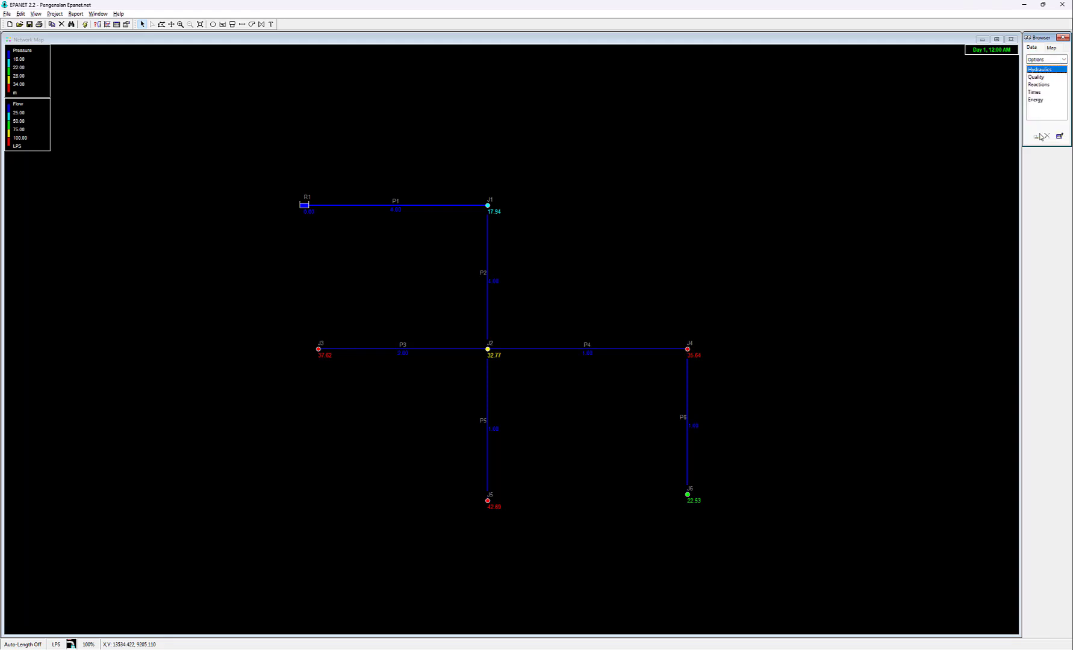
pyautogui.doubleClick(1042, 70)
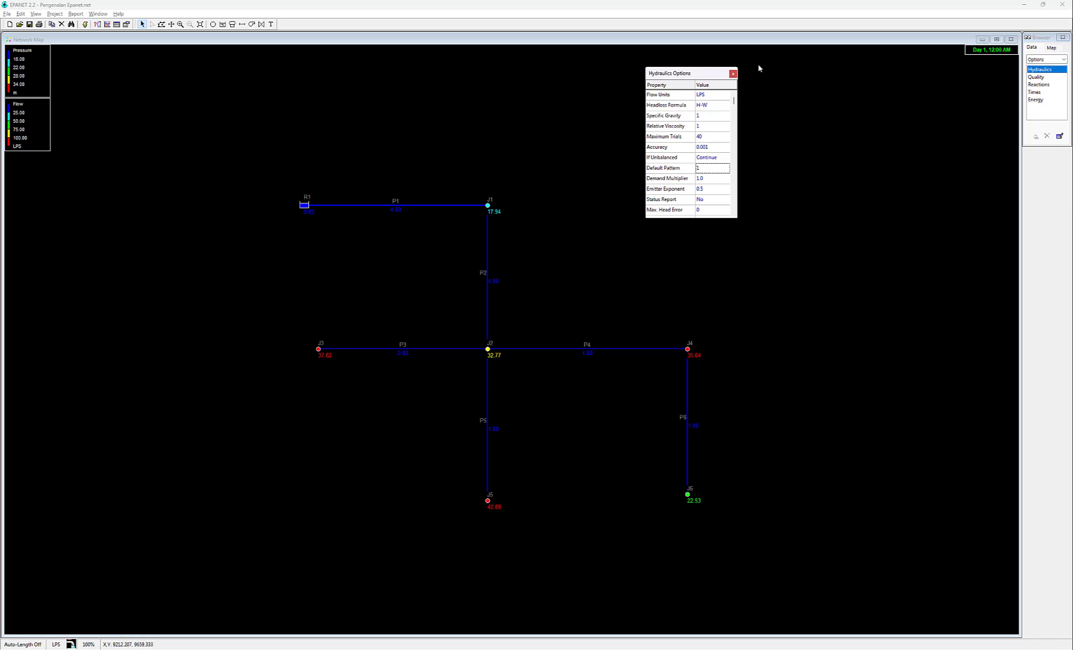
# Close the Hydraulics options and check the project's Times options and the map's time period setting
pyautogui.click(732, 74)
pyautogui.doubleClick(1035, 93)
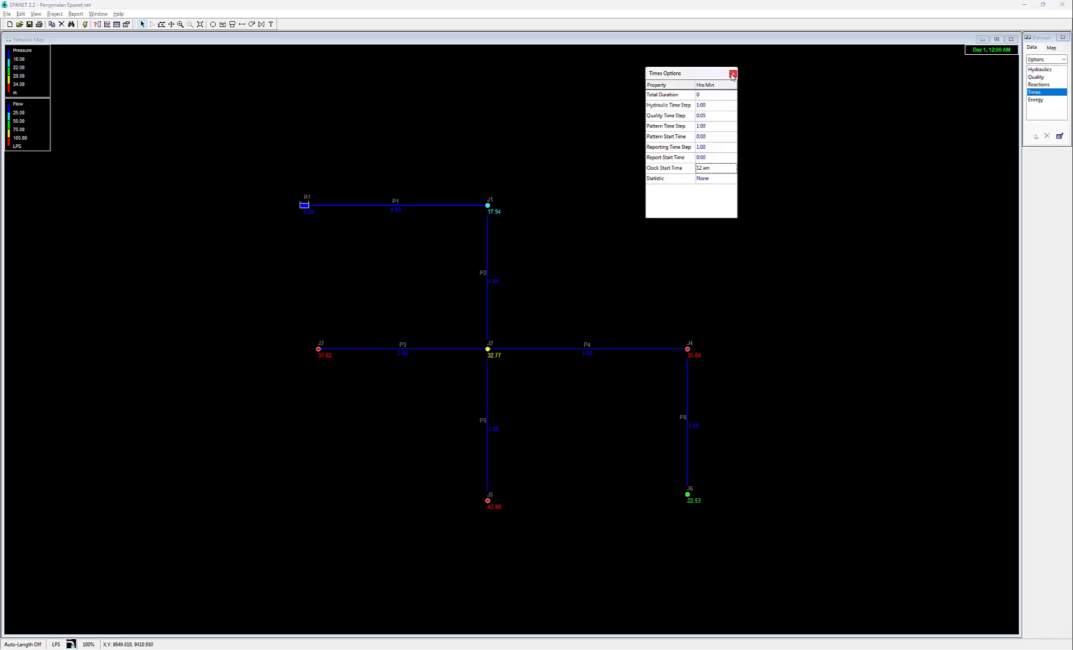
pyautogui.click(733, 74)
pyautogui.click(1051, 48)
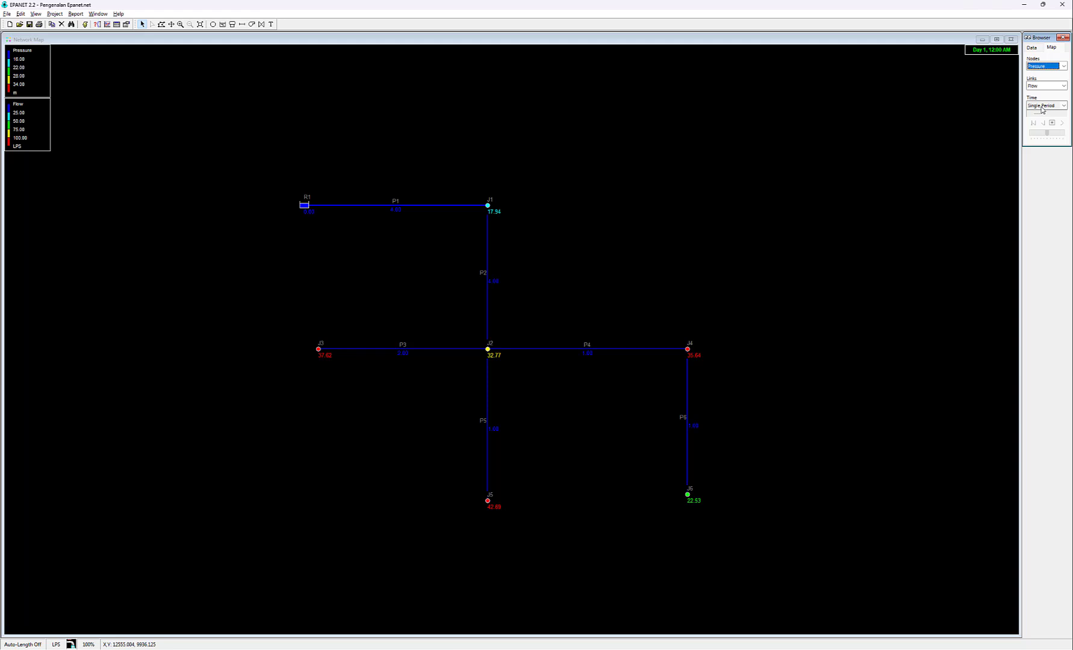
pyautogui.click(1036, 48)
# Set the Total Duration in the project's Times options to 24 hours
pyautogui.click(1047, 59)
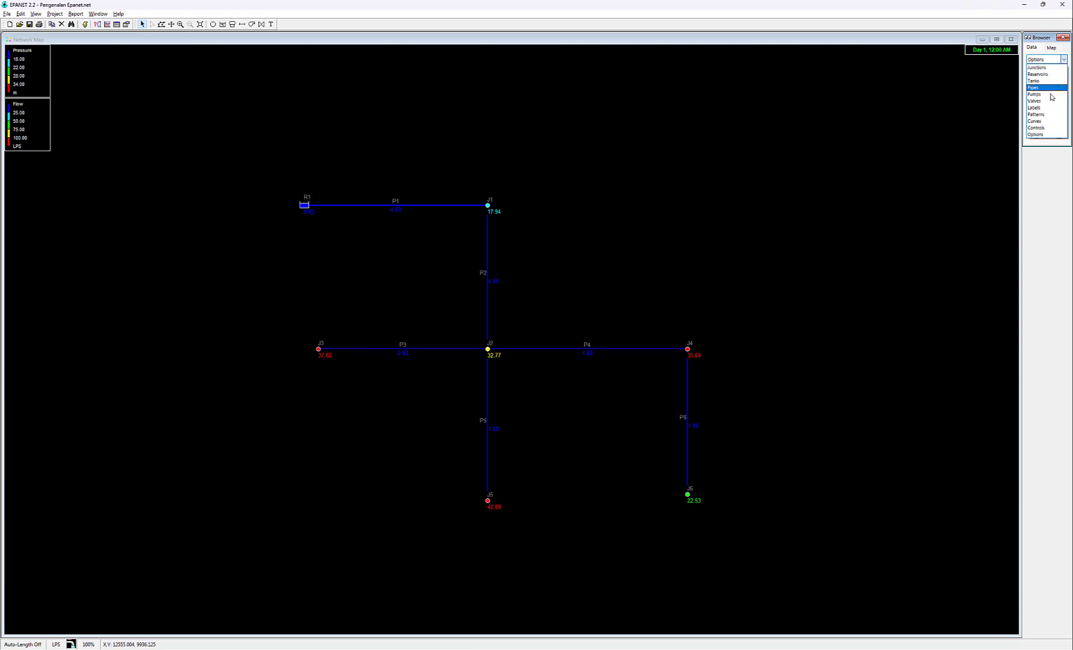
pyautogui.click(1046, 135)
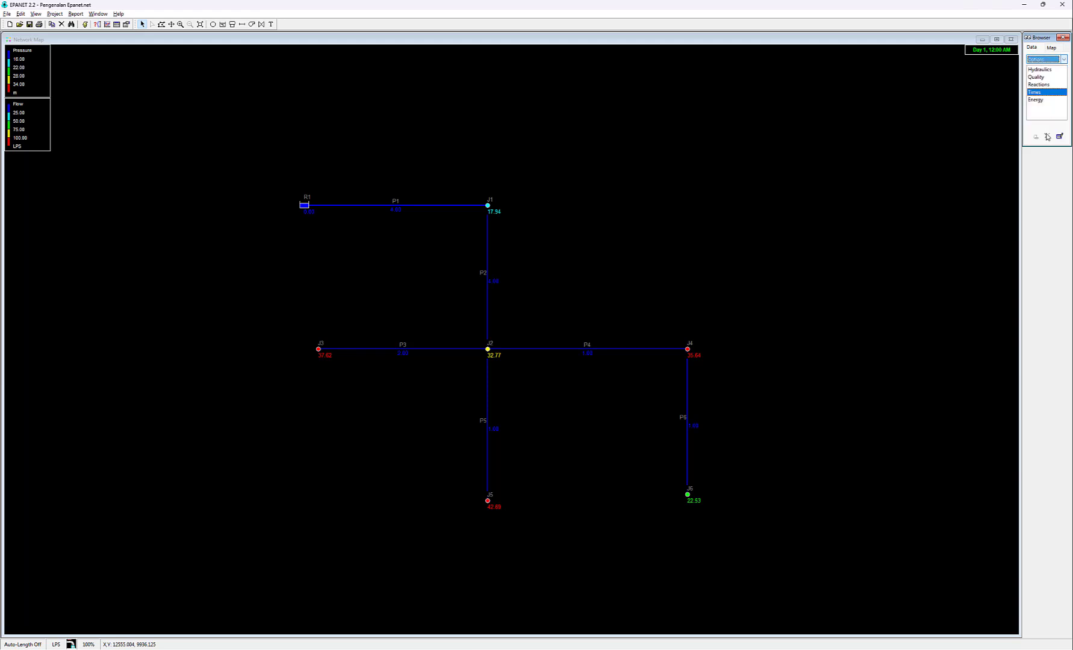
pyautogui.doubleClick(1040, 94)
pyautogui.click(709, 95)
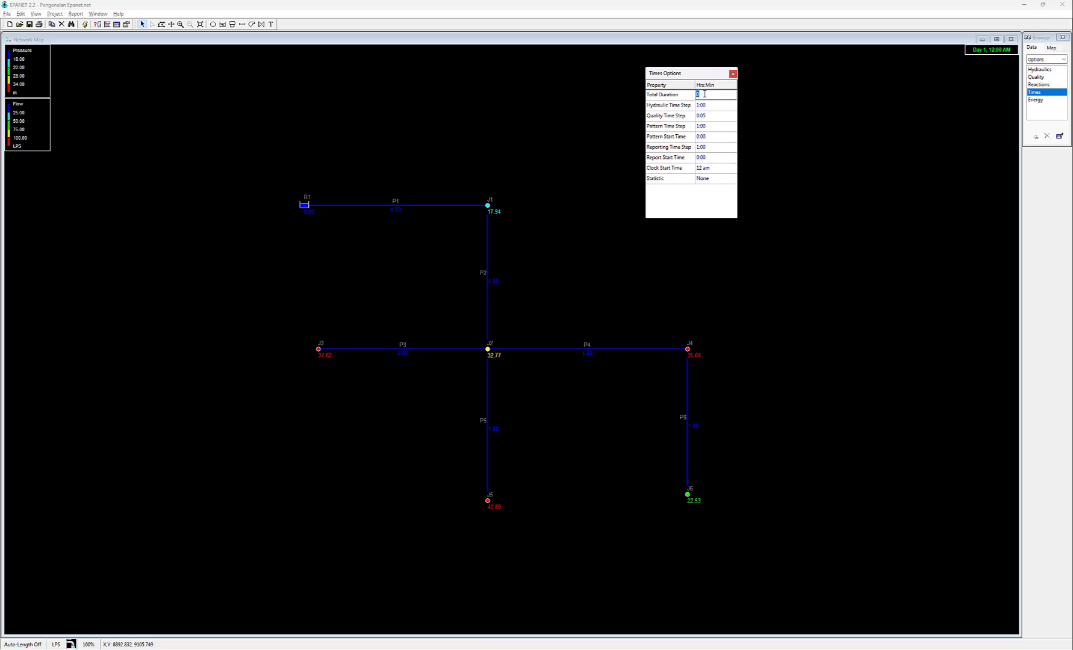
pyautogui.press('Return')
pyautogui.click(706, 95)
pyautogui.press('Num_Lock')
pyautogui.write('24')
pyautogui.press('Return')
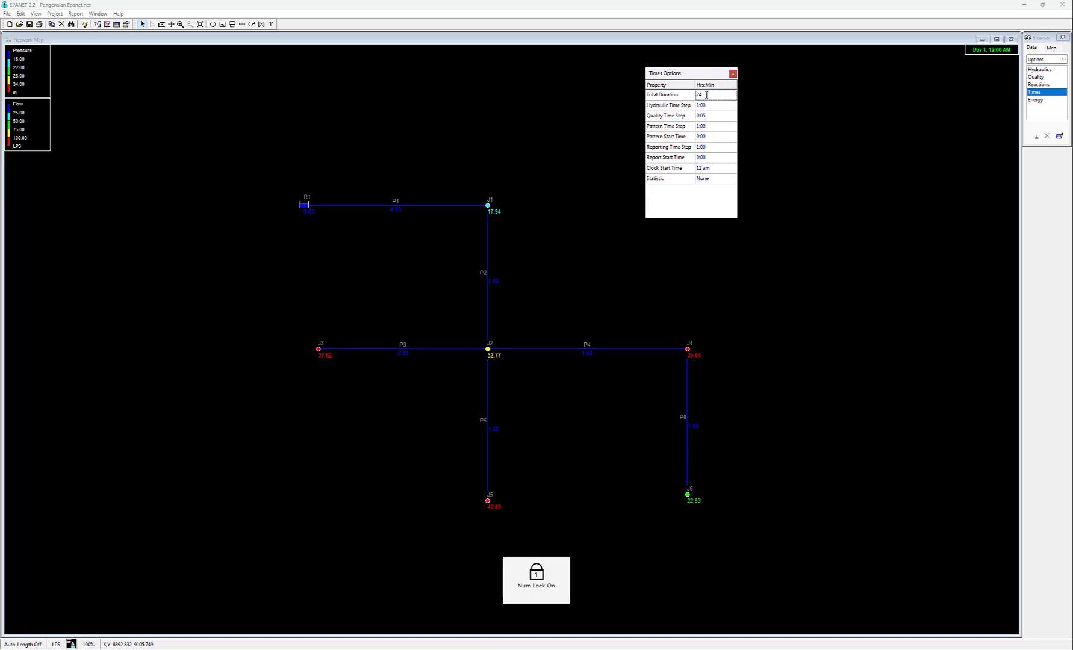
# Run the hydraulic analysis for the extended period and close the Times options
pyautogui.click(84, 25)
pyautogui.click(535, 342)
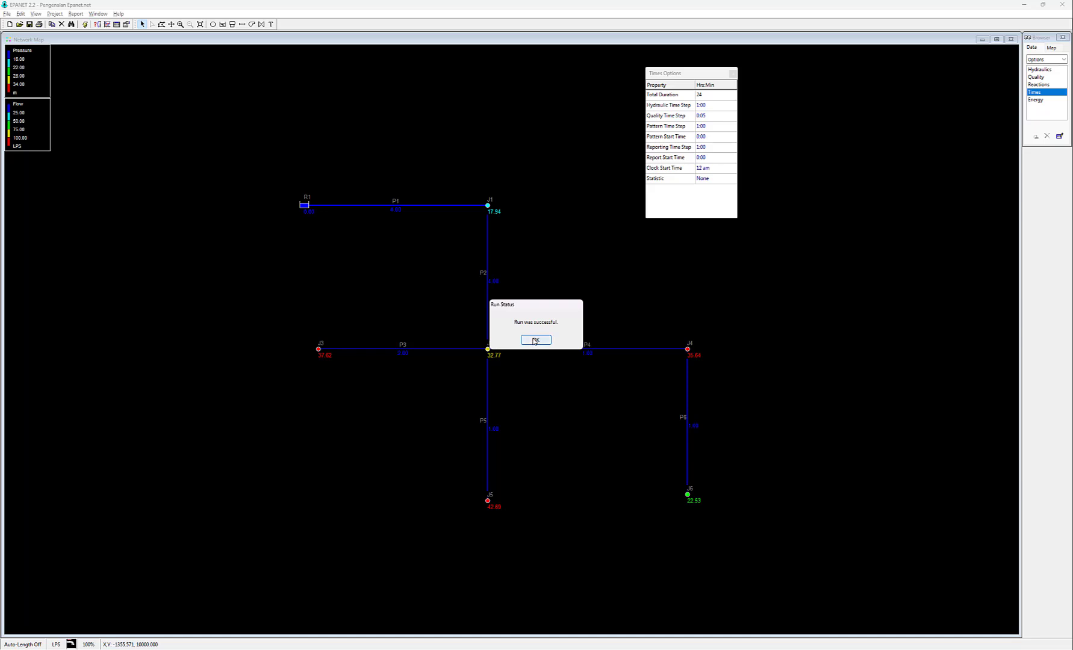
pyautogui.click(732, 73)
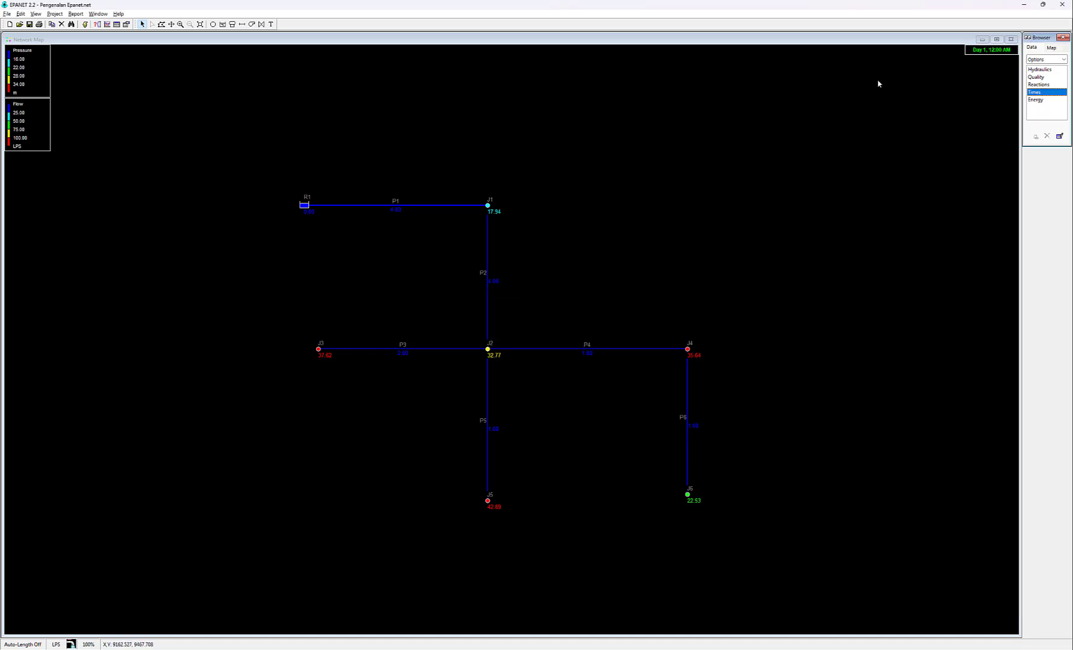
# Play the hourly pressure and flow results on the network map, stop the playback, and return to 0:00 Hrs
pyautogui.click(1050, 48)
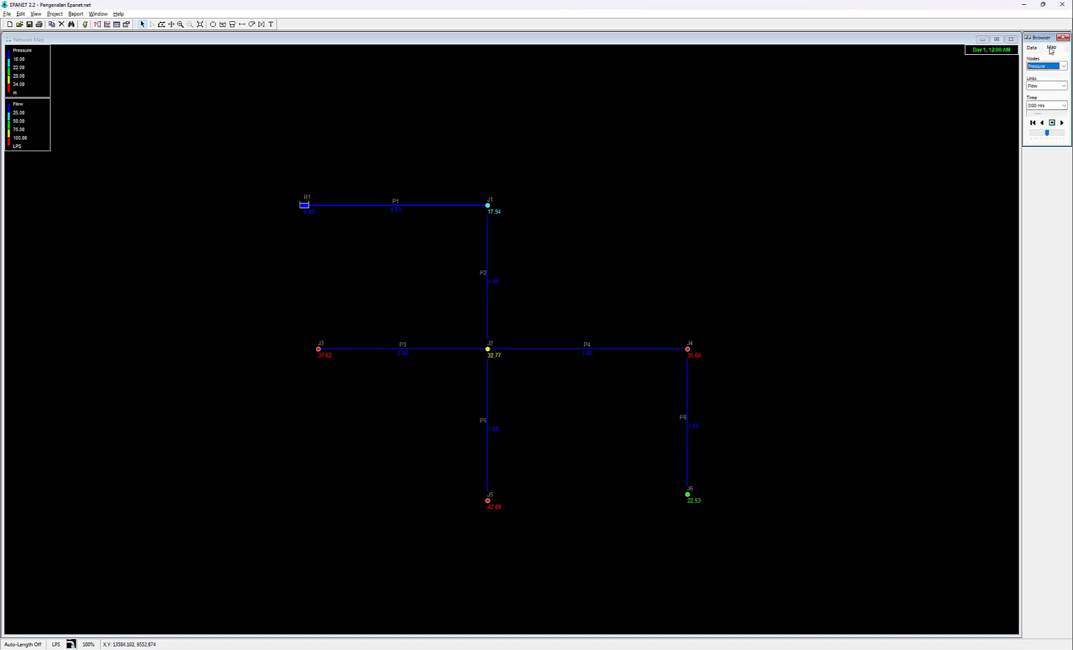
pyautogui.click(1064, 106)
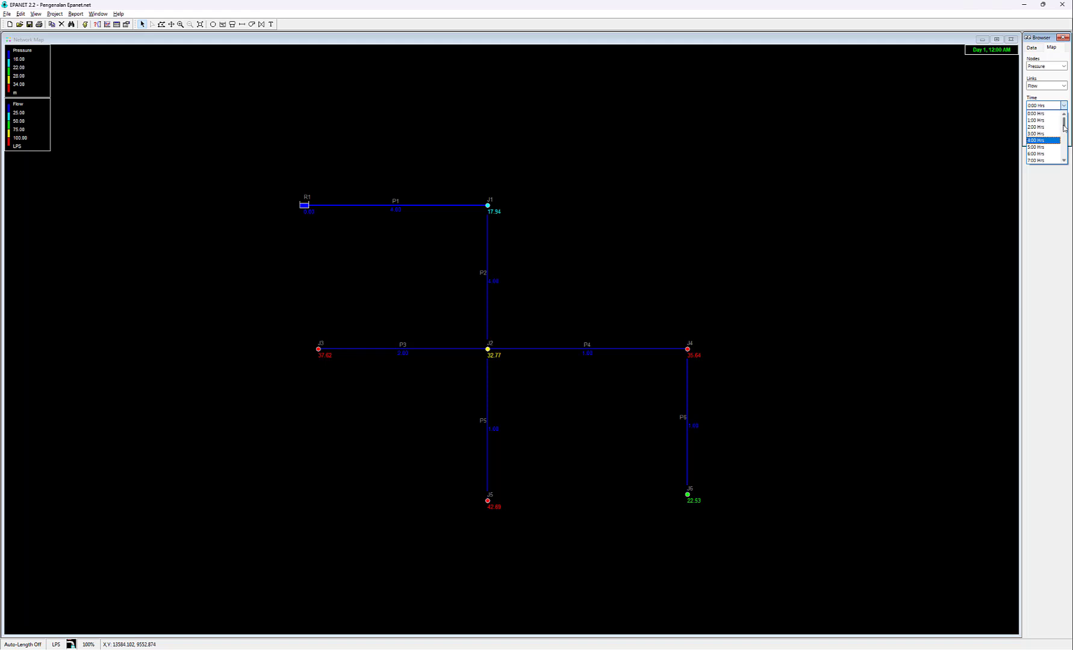
pyautogui.moveTo(1064, 125); pyautogui.dragTo(1064, 150)
pyautogui.click(1063, 105)
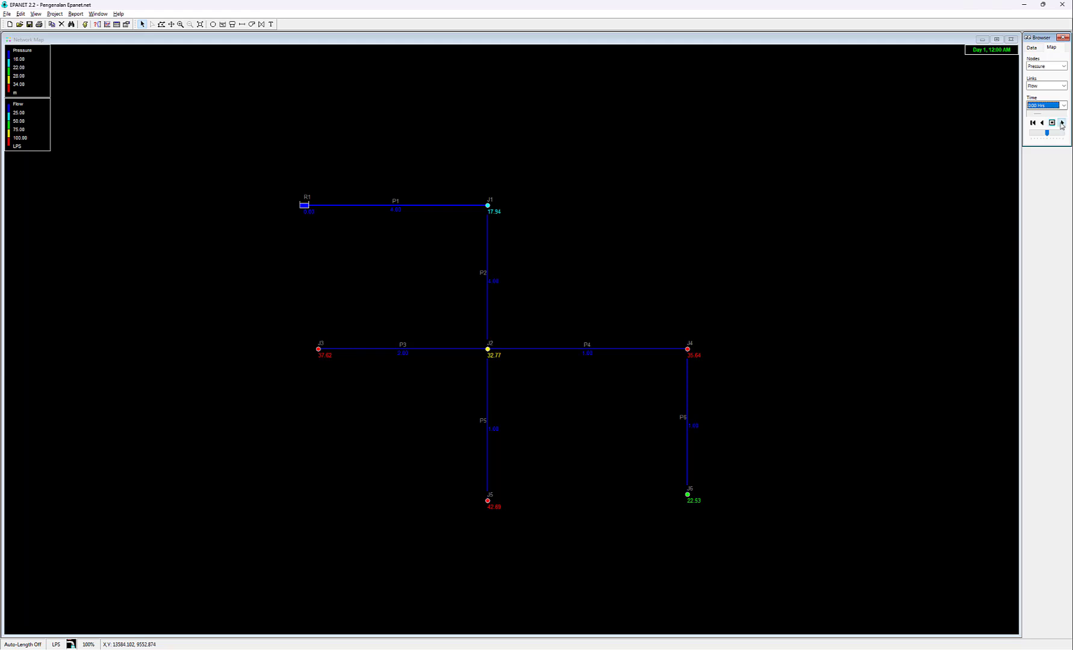
pyautogui.click(1062, 124)
pyautogui.moveTo(690, 498)
pyautogui.click(1053, 123)
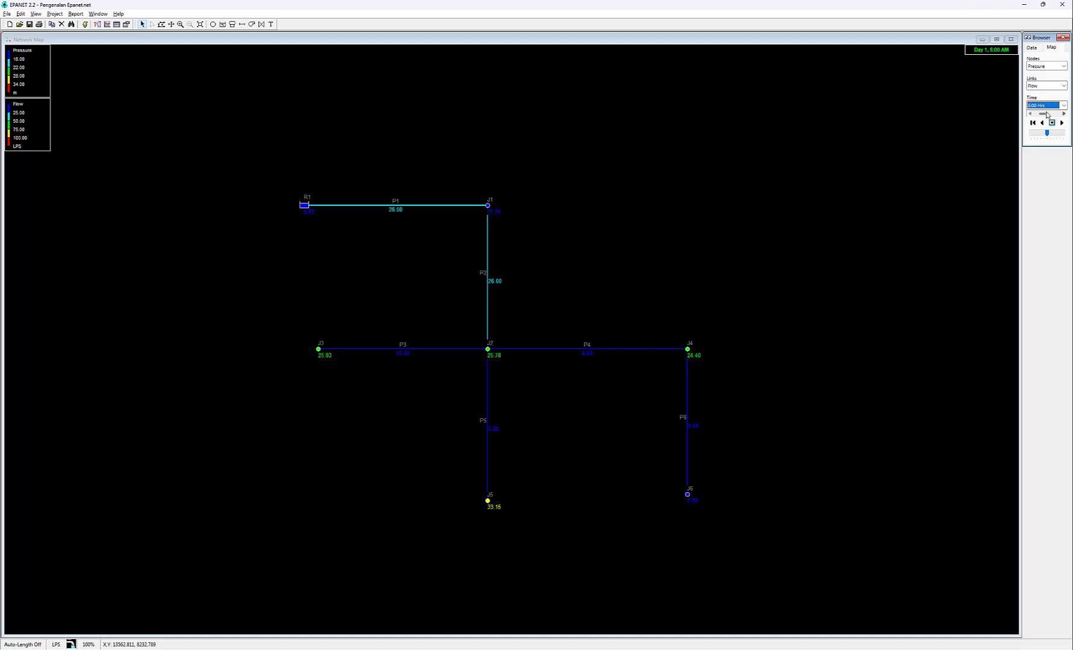
pyautogui.moveTo(1043, 114); pyautogui.dragTo(1029, 114)
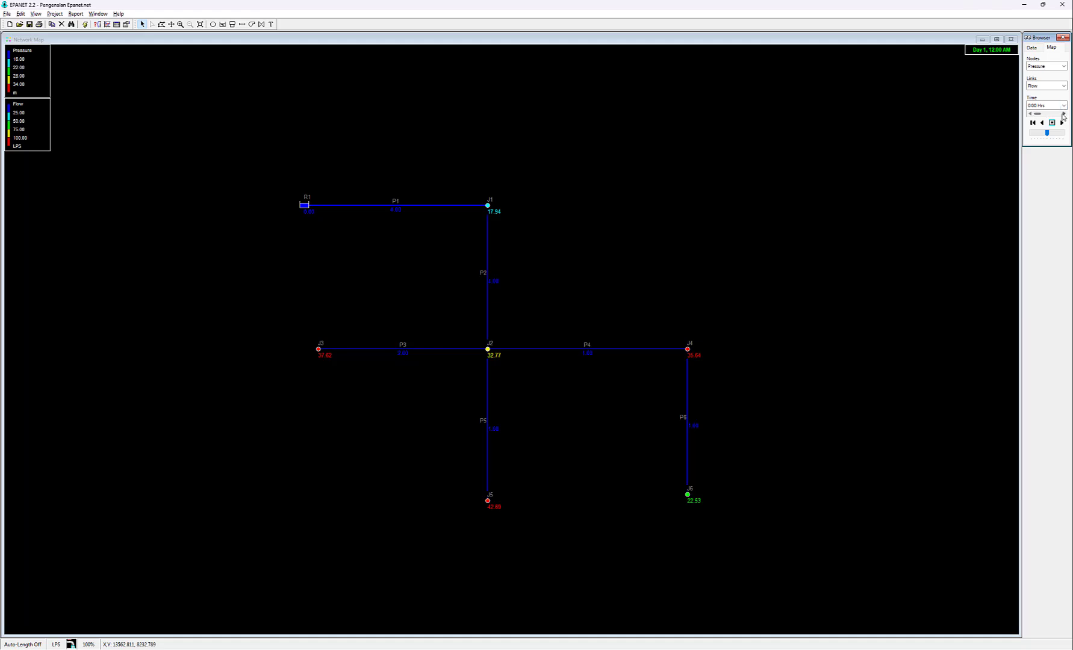
# Advance the map results hour by hour from 0:00 Hrs to examine junction pressures and pipe flows through the day
pyautogui.click(85, 24)
pyautogui.click(1064, 114)
pyautogui.click(1064, 115)
pyautogui.click(1064, 115)
pyautogui.click(1064, 115)
pyautogui.click(1030, 114)
pyautogui.click(1064, 114)
pyautogui.click(1063, 114)
pyautogui.click(1063, 114)
pyautogui.click(1064, 114)
pyautogui.click(1064, 114)
pyautogui.click(1064, 114)
pyautogui.click(1064, 115)
pyautogui.click(1064, 114)
pyautogui.click(1063, 115)
pyautogui.click(1064, 115)
pyautogui.click(1064, 115)
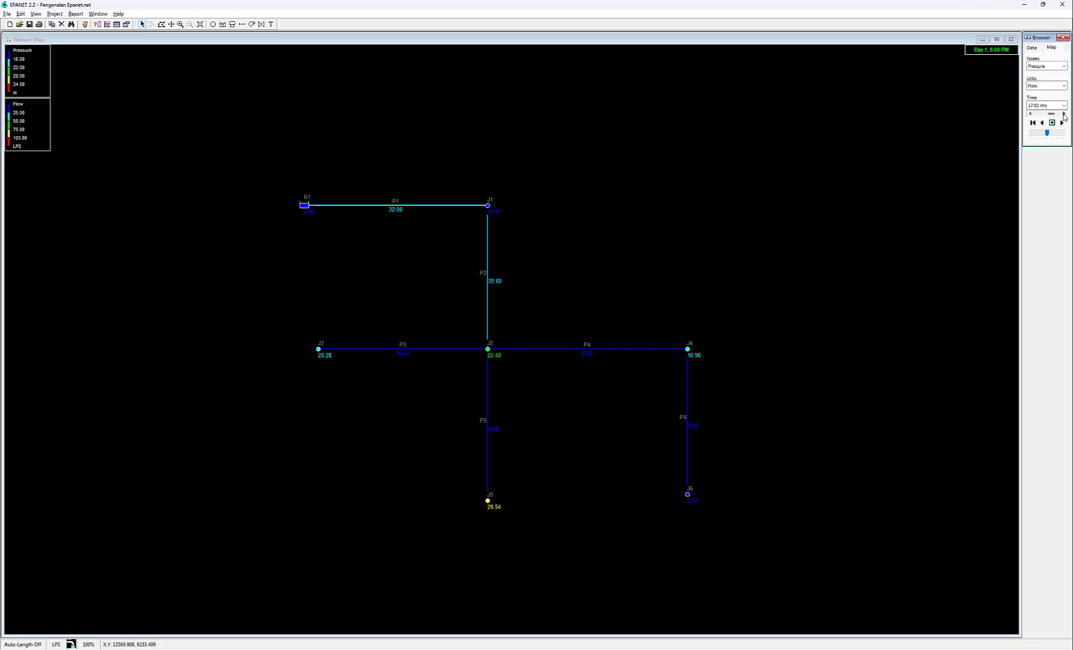
pyautogui.click(1064, 114)
pyautogui.click(1064, 115)
pyautogui.click(1064, 114)
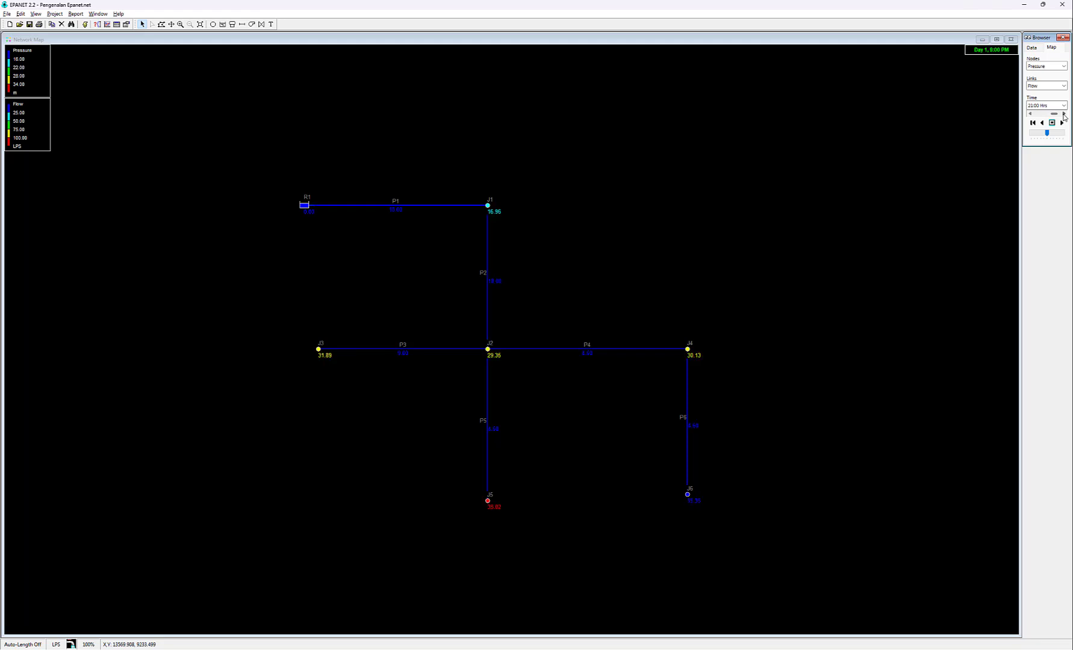
pyautogui.click(1064, 114)
pyautogui.click(1063, 114)
# Go back through the evening hours to 13:00 Hrs and forward again to 23:00 Hrs, comparing the junction pressures
pyautogui.click(1030, 114)
pyautogui.click(1030, 114)
pyautogui.click(1030, 115)
pyautogui.click(1030, 114)
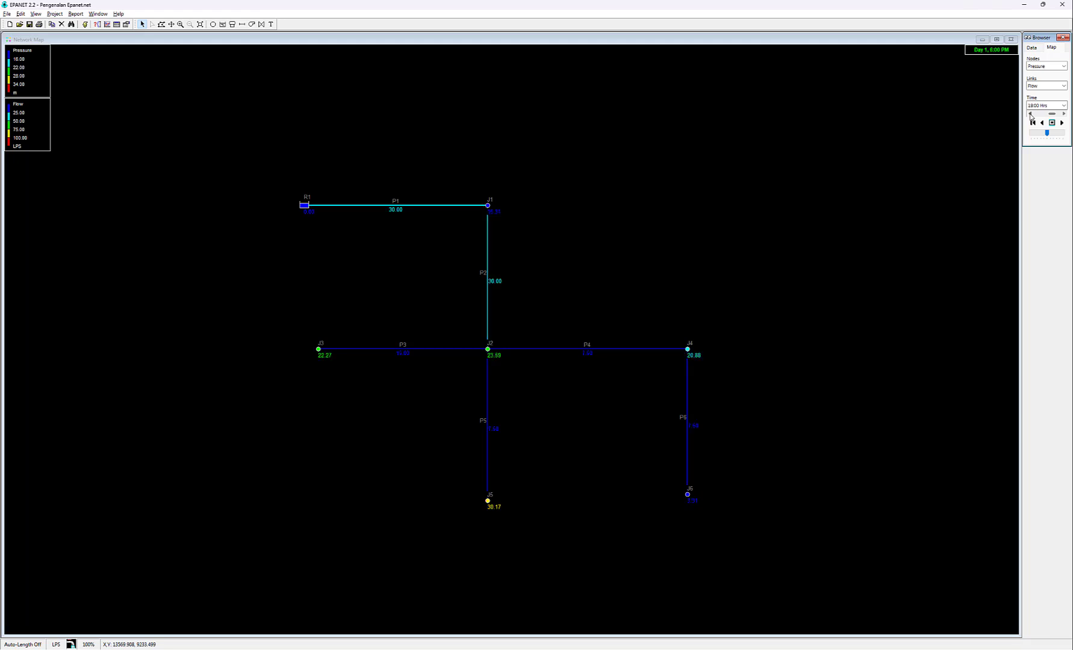
pyautogui.click(1031, 114)
pyautogui.click(1030, 115)
pyautogui.click(1030, 114)
pyautogui.click(1030, 114)
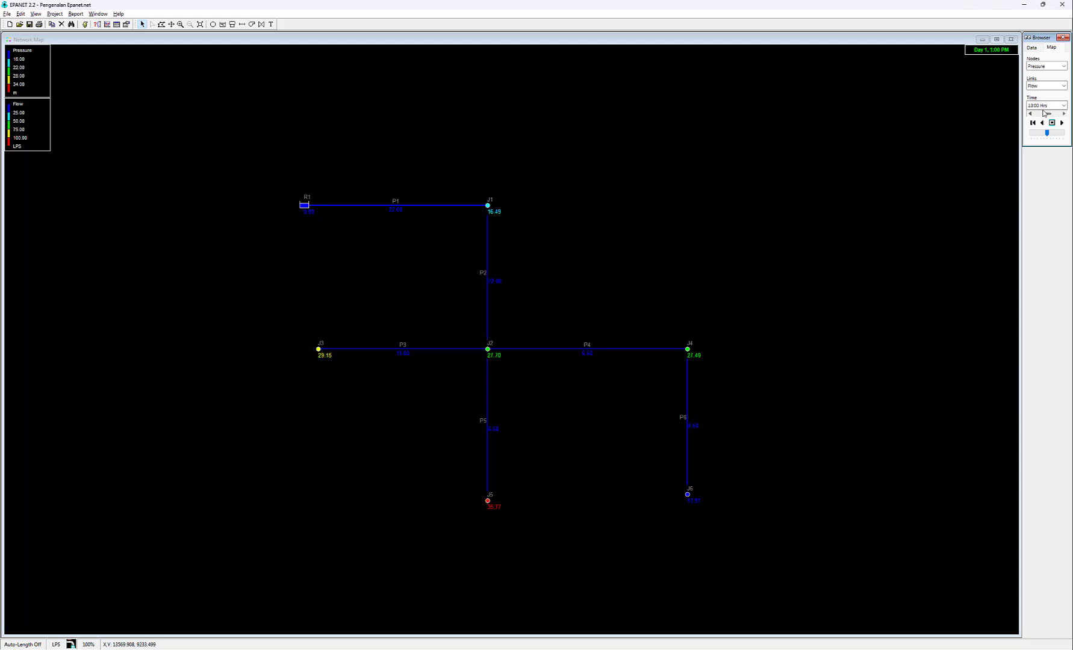
pyautogui.click(1065, 114)
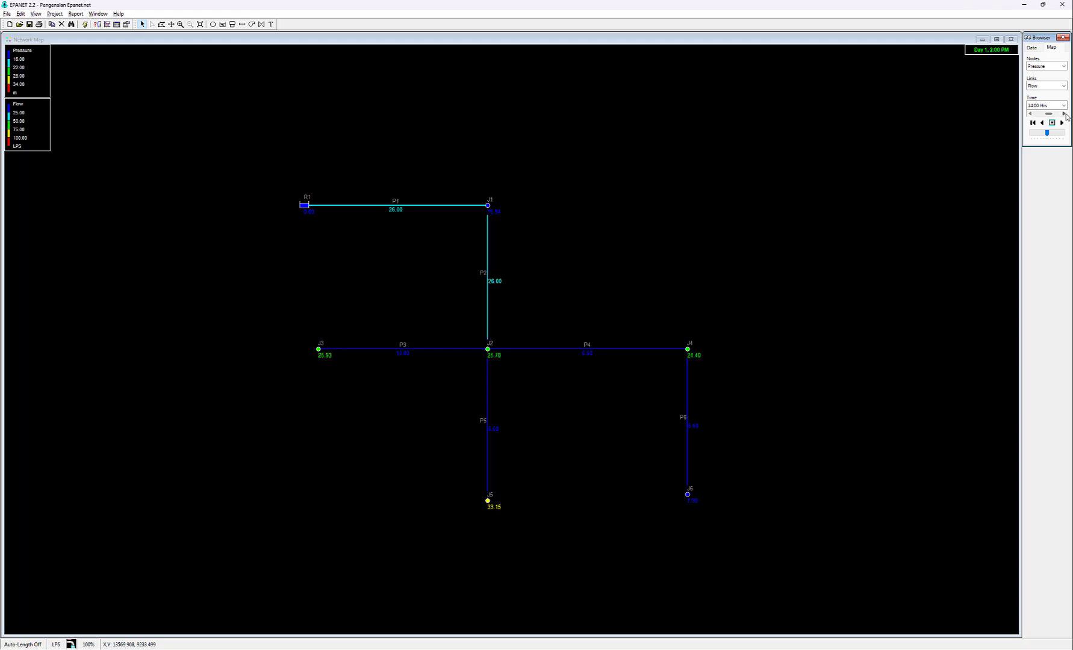
pyautogui.click(1065, 114)
pyautogui.click(1064, 114)
pyautogui.click(1065, 114)
pyautogui.click(1065, 114)
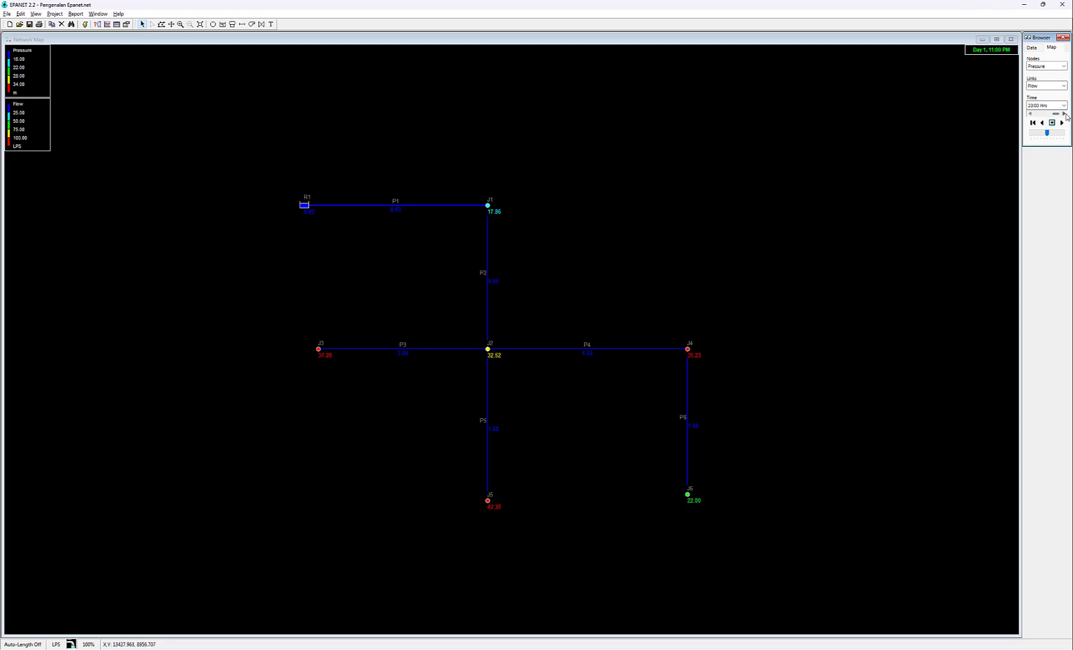
# Set the map's displayed time back to 17:00 Hrs to examine the pressures and flows
pyautogui.click(1030, 114)
pyautogui.click(1030, 114)
pyautogui.click(1030, 114)
pyautogui.click(1030, 113)
pyautogui.click(1031, 114)
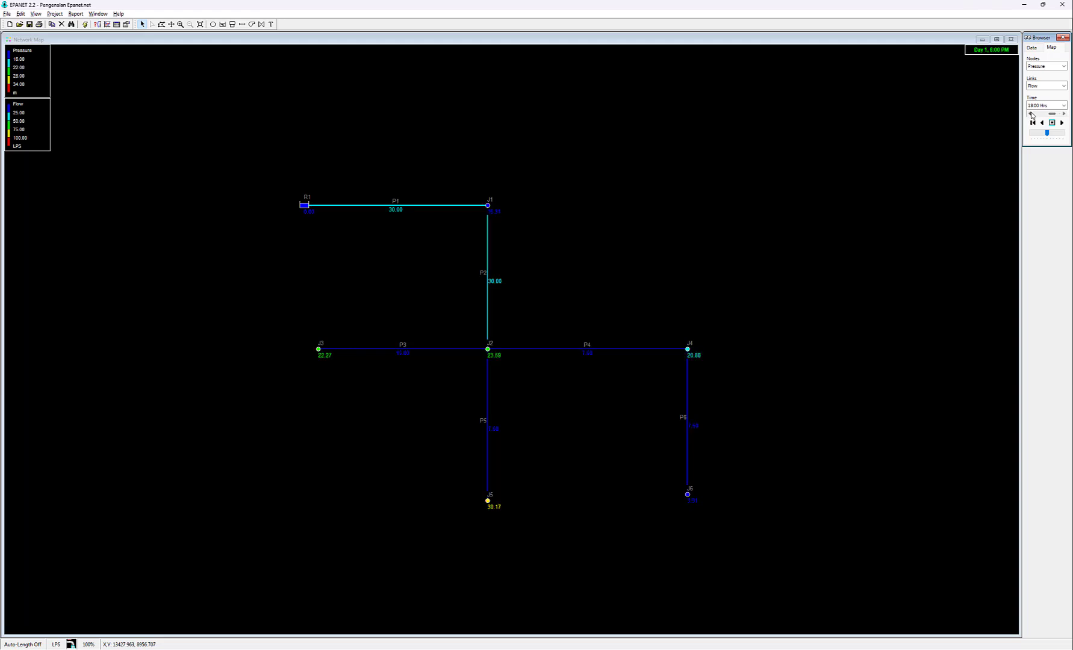
pyautogui.click(1030, 114)
pyautogui.click(1031, 114)
# Add a junction on pipe P1 close to reservoir R1
pyautogui.click(252, 24)
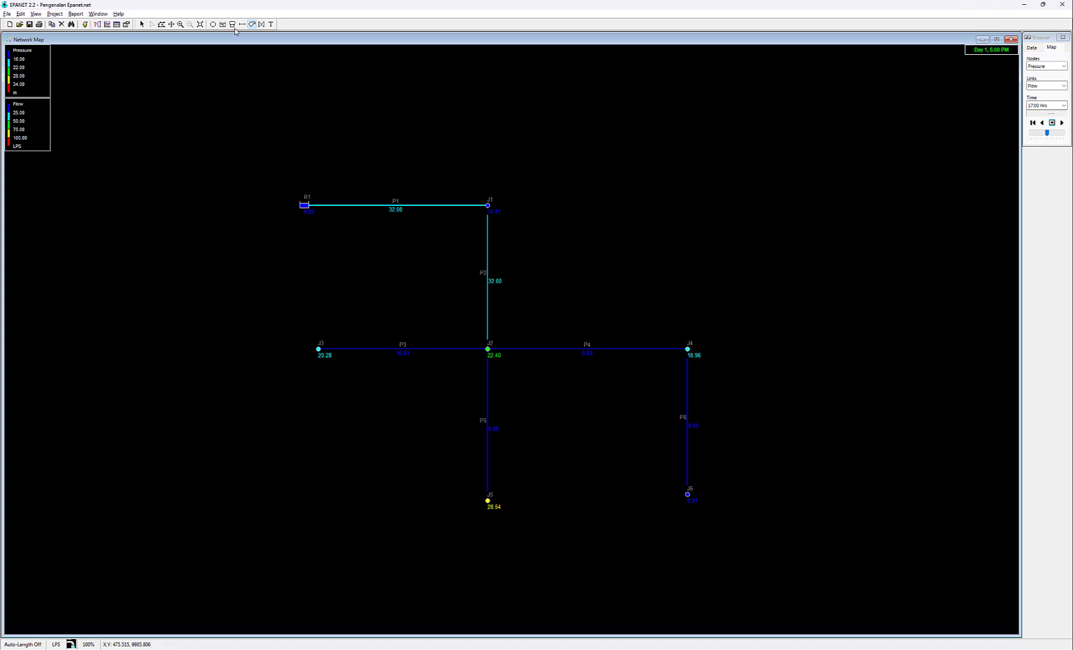
pyautogui.click(213, 25)
pyautogui.click(342, 205)
pyautogui.click(143, 24)
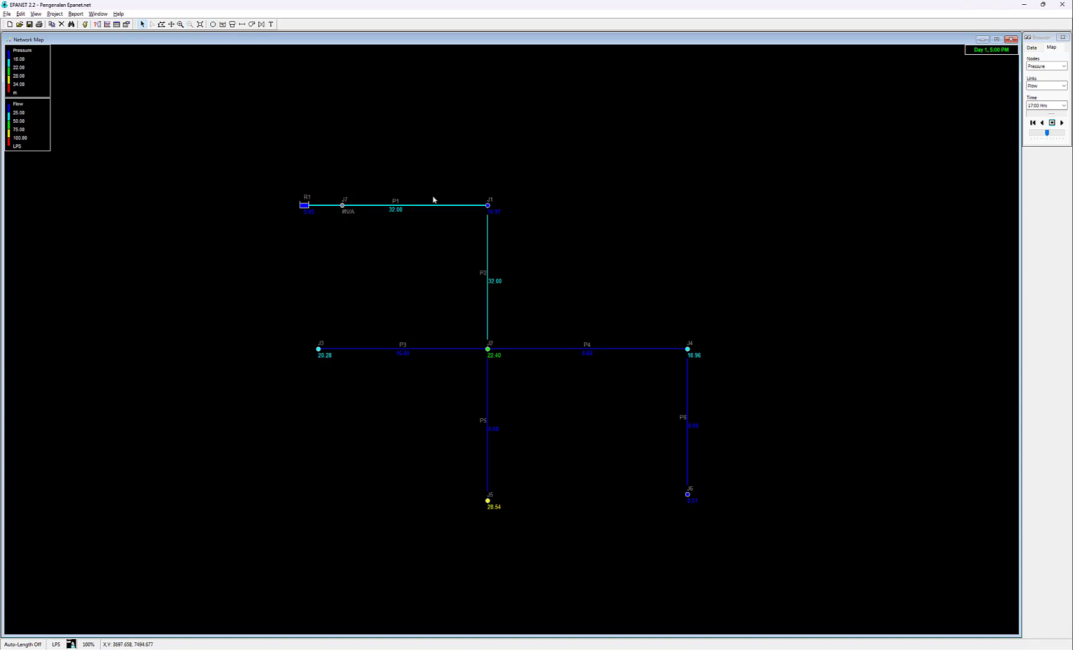
# Change the start node of pipe P1 to J7
pyautogui.click(396, 208)
pyautogui.doubleClick(397, 209)
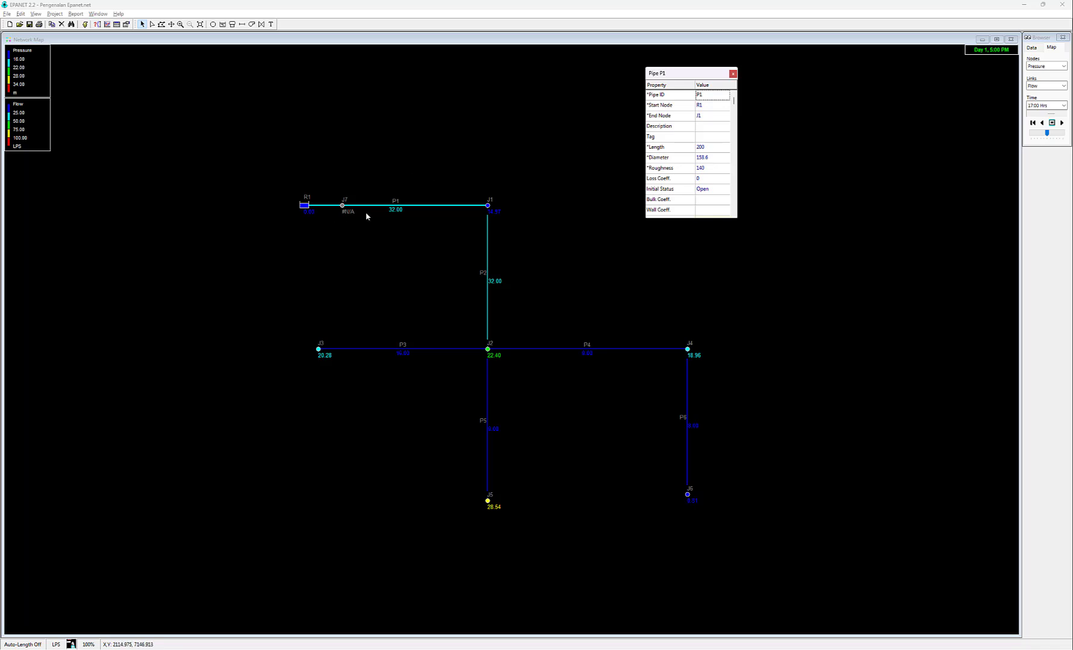
pyautogui.click(709, 105)
pyautogui.write('J7')
pyautogui.press('Return')
# Draw a pump from reservoir R1 to junction J7 and close its properties
pyautogui.click(252, 24)
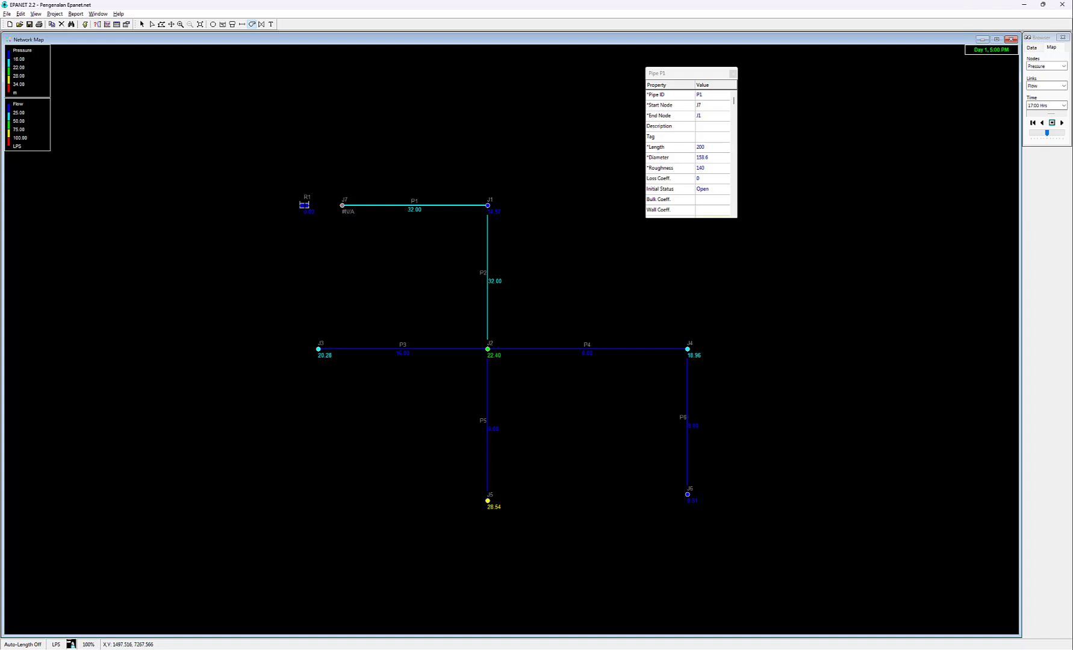
pyautogui.click(304, 205)
pyautogui.click(343, 205)
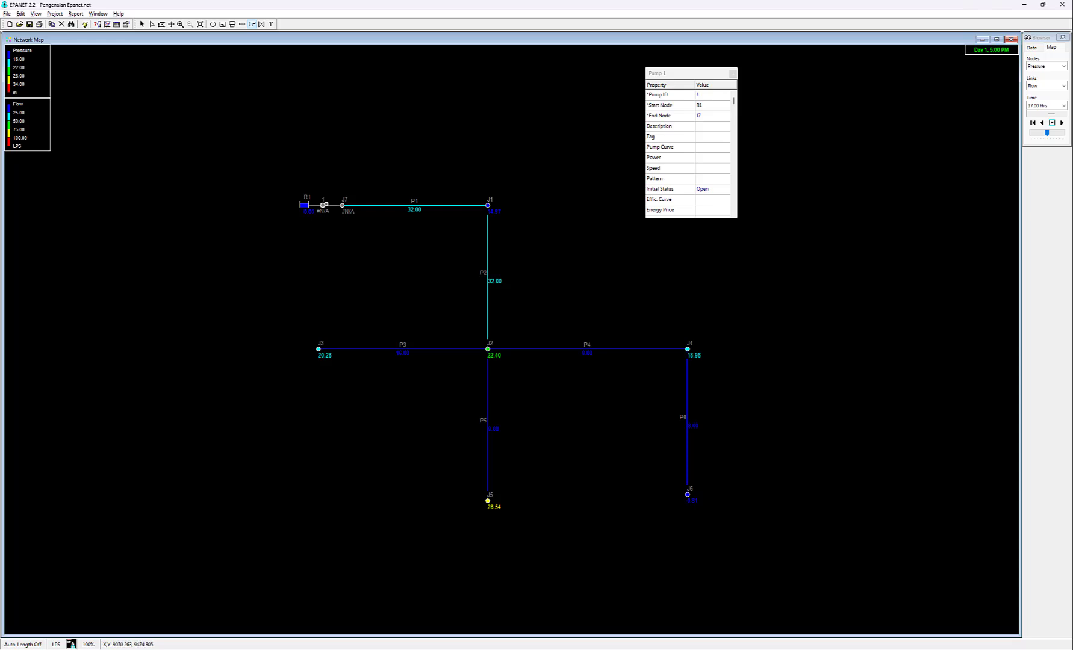
pyautogui.click(732, 73)
pyautogui.click(143, 25)
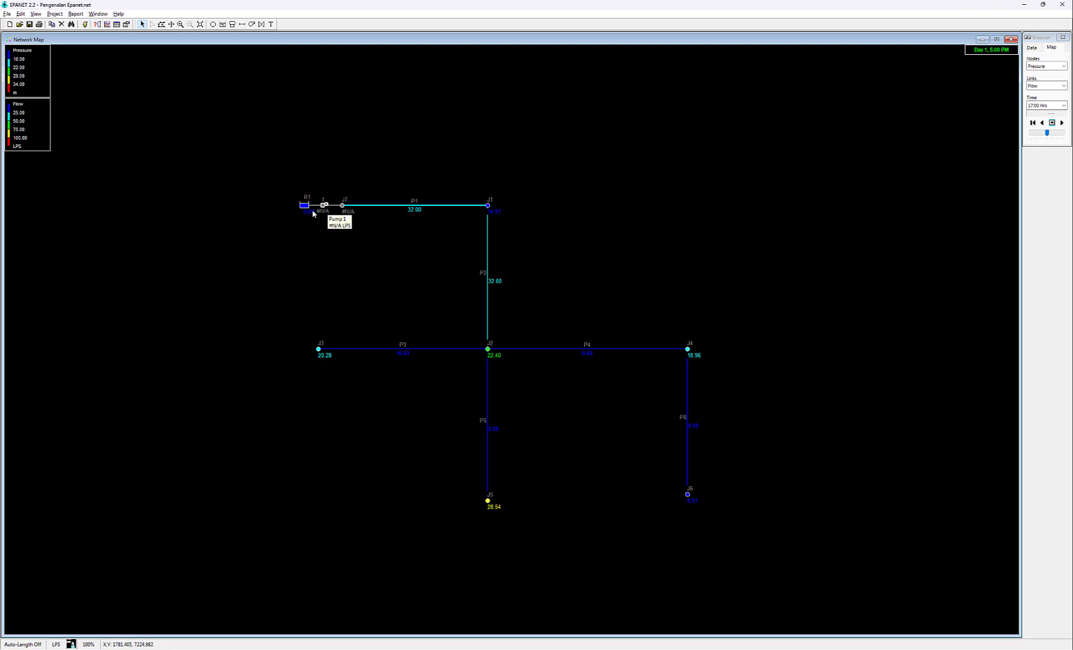
# Switch to the PowerPoint exercise slide, look up the reservoir's elevation in the node table, and return to EPANET
pyautogui.moveTo(304, 209)
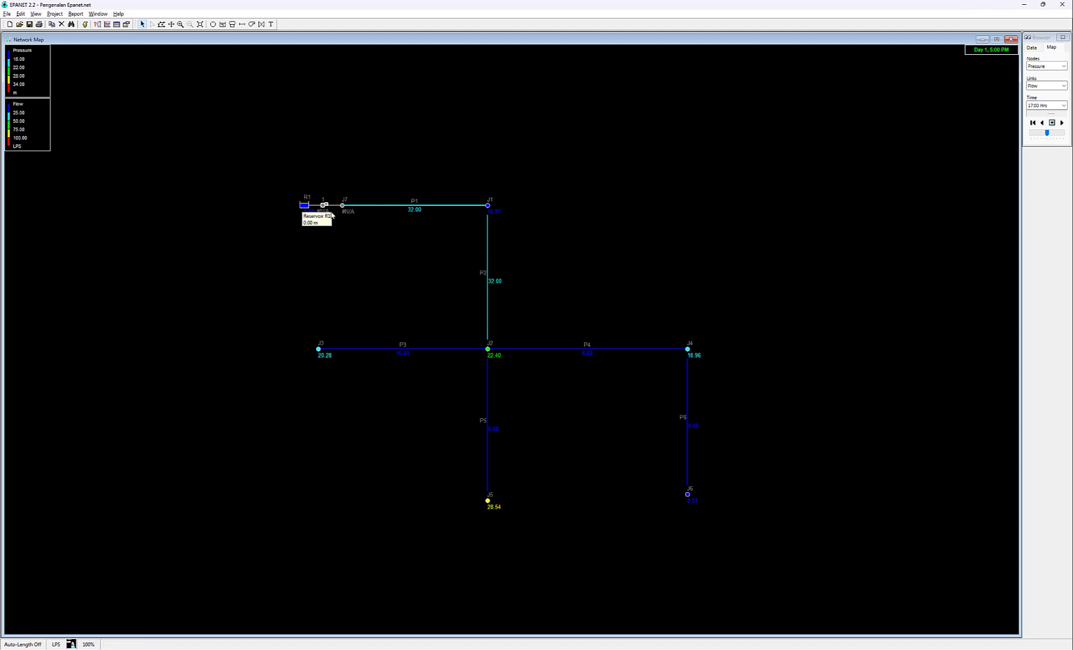
pyautogui.moveTo(342, 207)
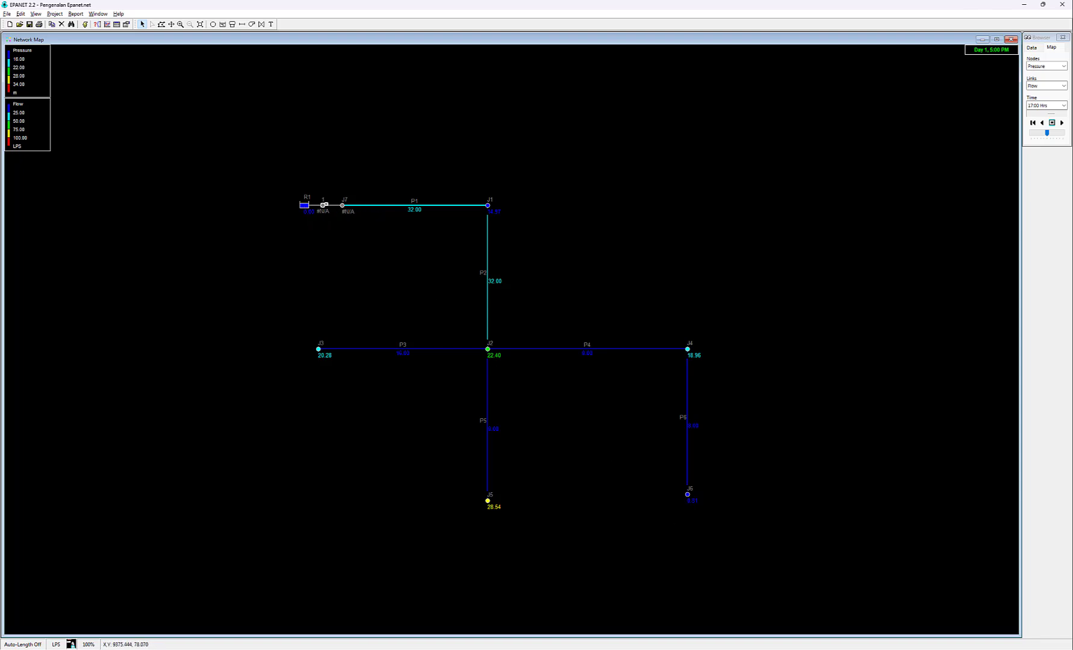
pyautogui.hotkey('alt', 'Tab')
pyautogui.scroll(1, 485, 350)
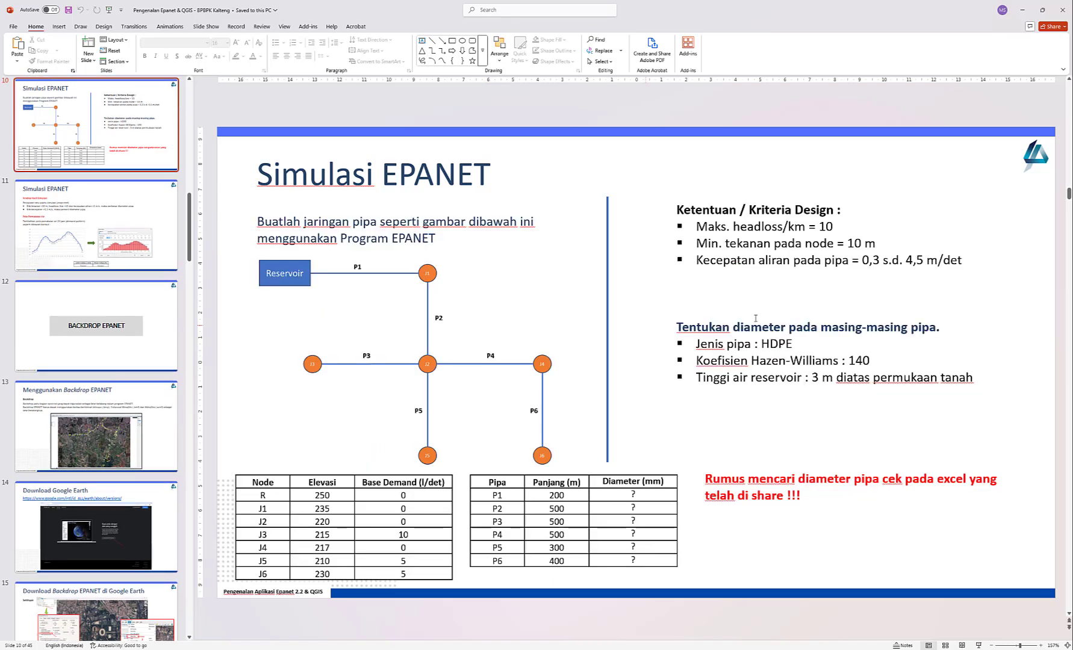
pyautogui.doubleClick(321, 495)
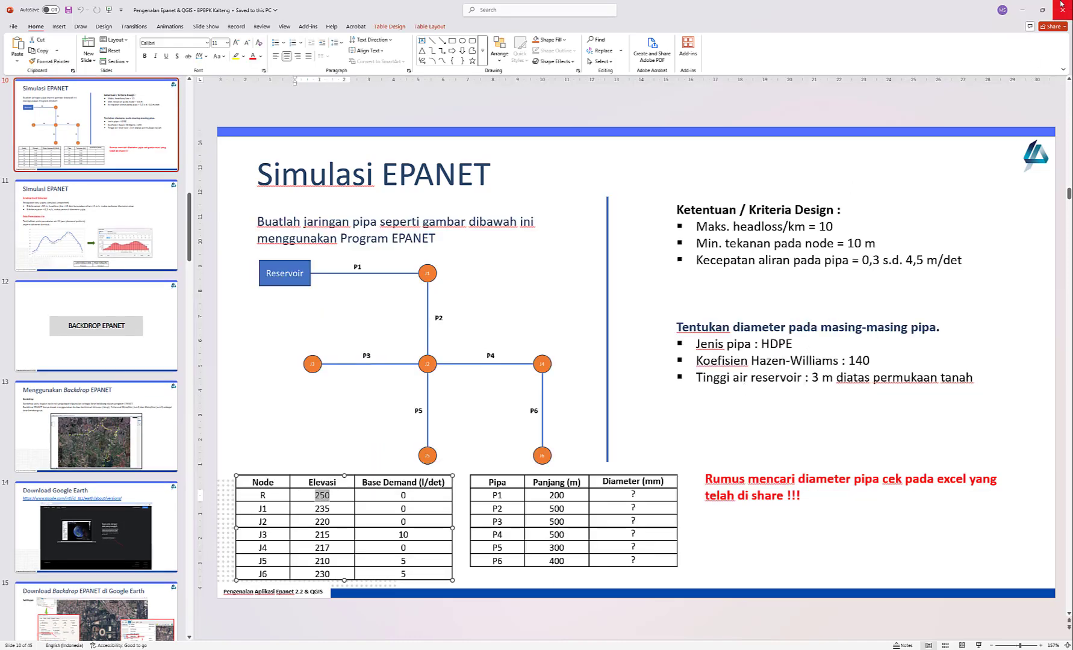
pyautogui.click(1023, 10)
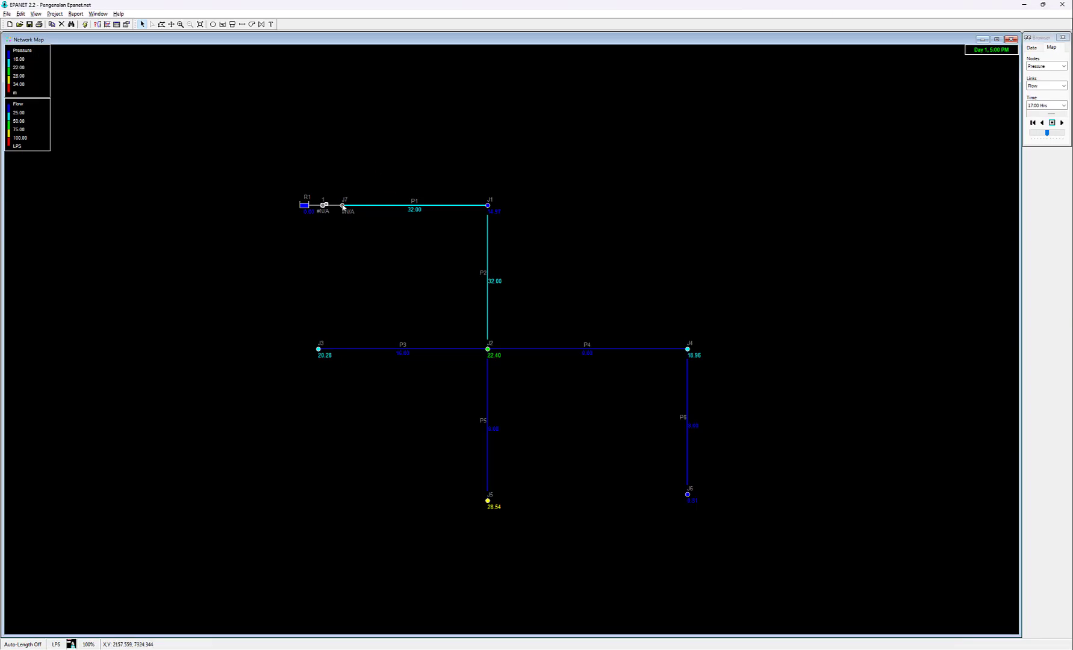
# Enter the elevation of junction J7 at the pump's outlet
pyautogui.moveTo(342, 209)
pyautogui.doubleClick(342, 207)
pyautogui.click(710, 151)
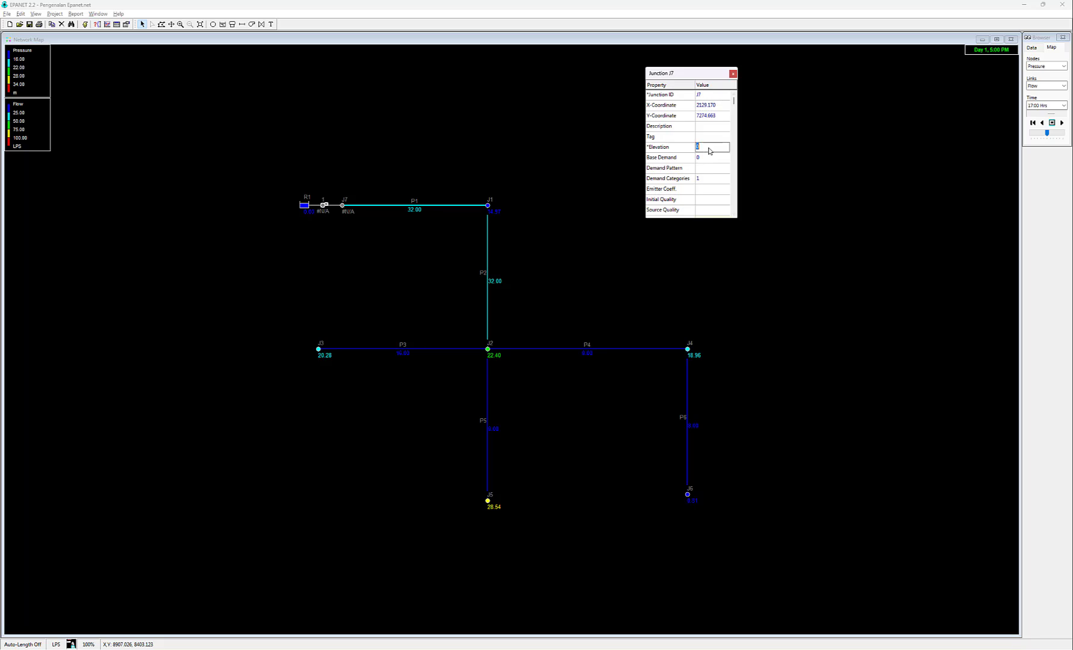
pyautogui.press('Return')
# Close the pump's properties, add a new PUMP-type curve, and enter 32 LPS as the flow of its first point
pyautogui.click(324, 205)
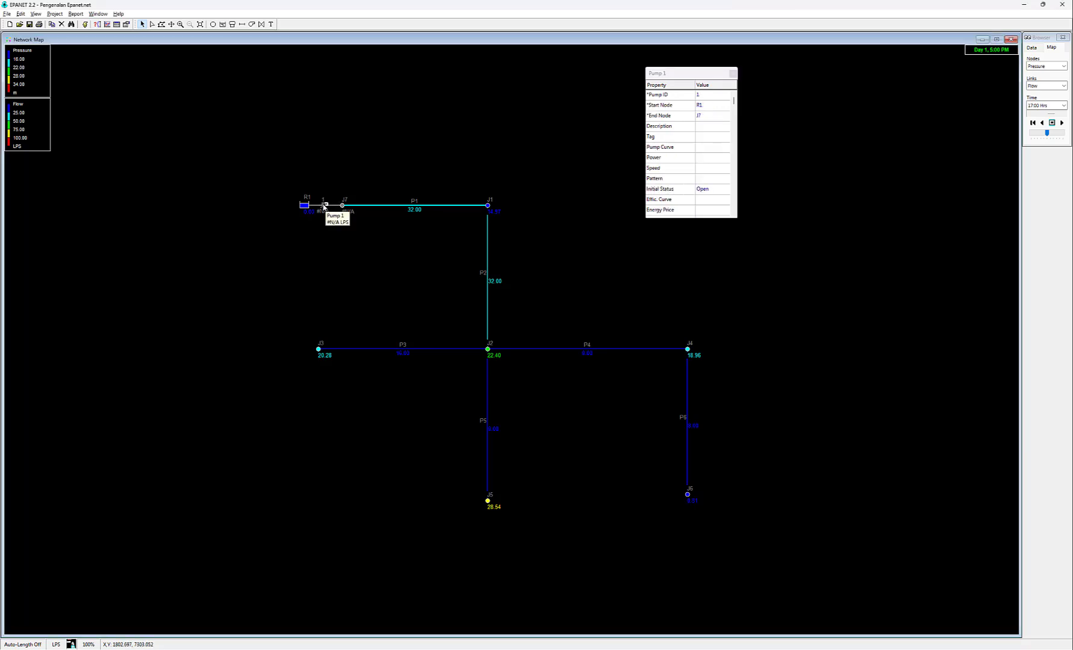
pyautogui.click(734, 74)
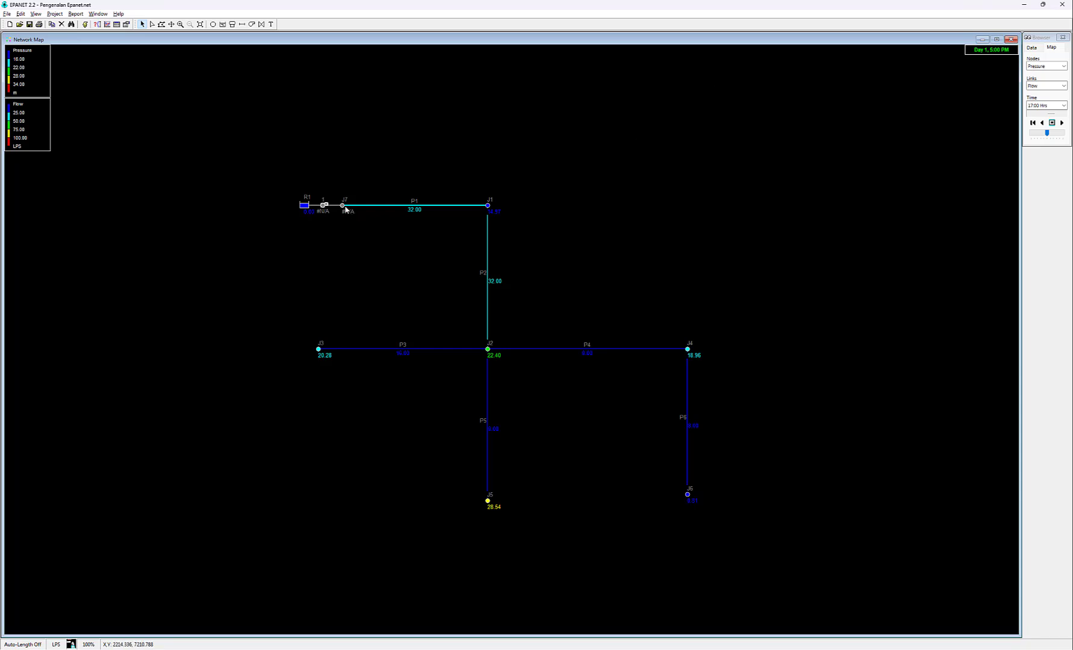
pyautogui.click(1033, 51)
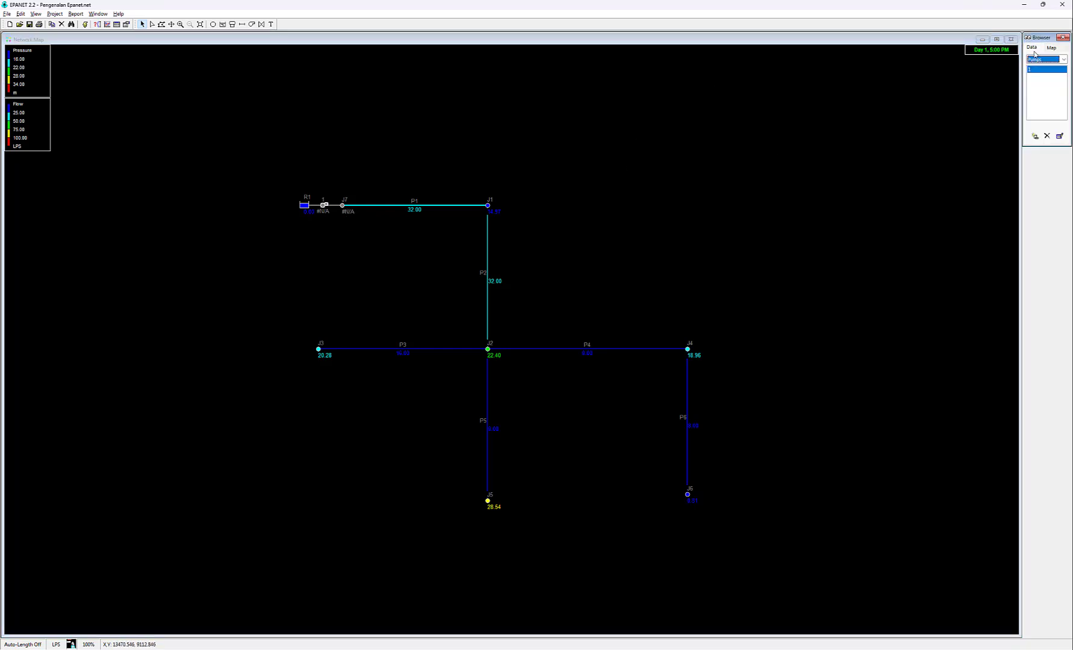
pyautogui.click(1048, 61)
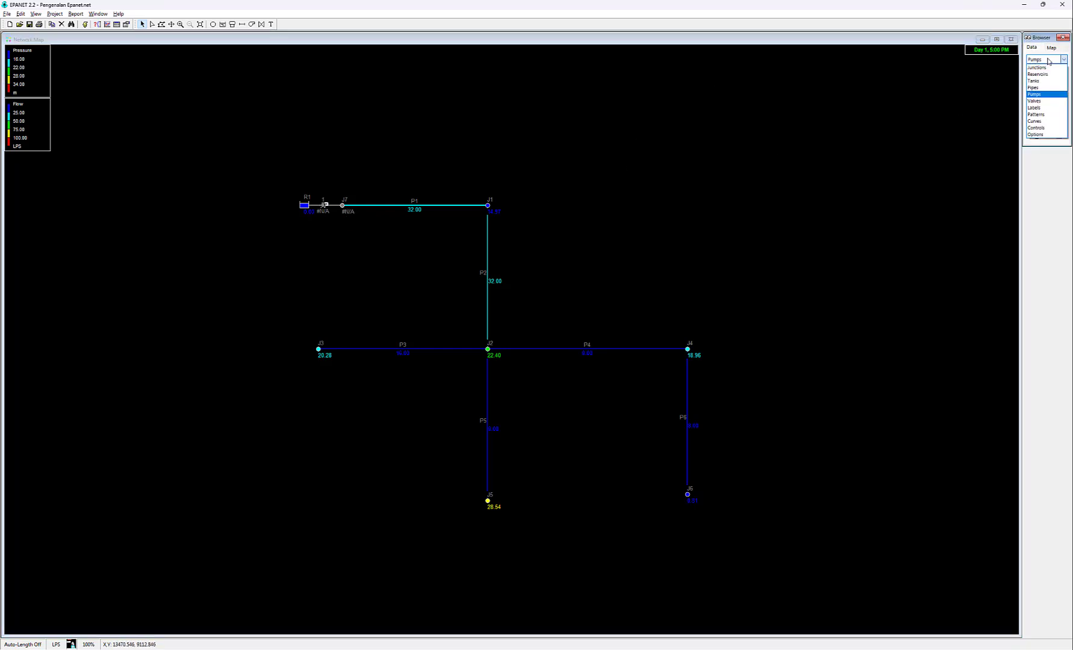
pyautogui.click(1039, 122)
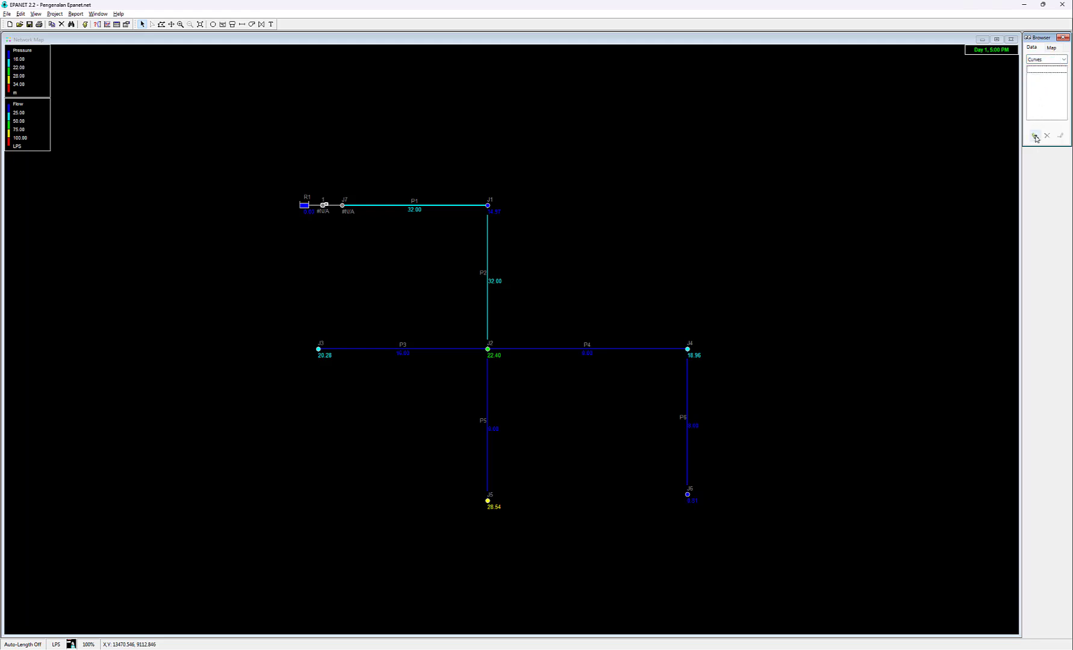
pyautogui.click(1035, 136)
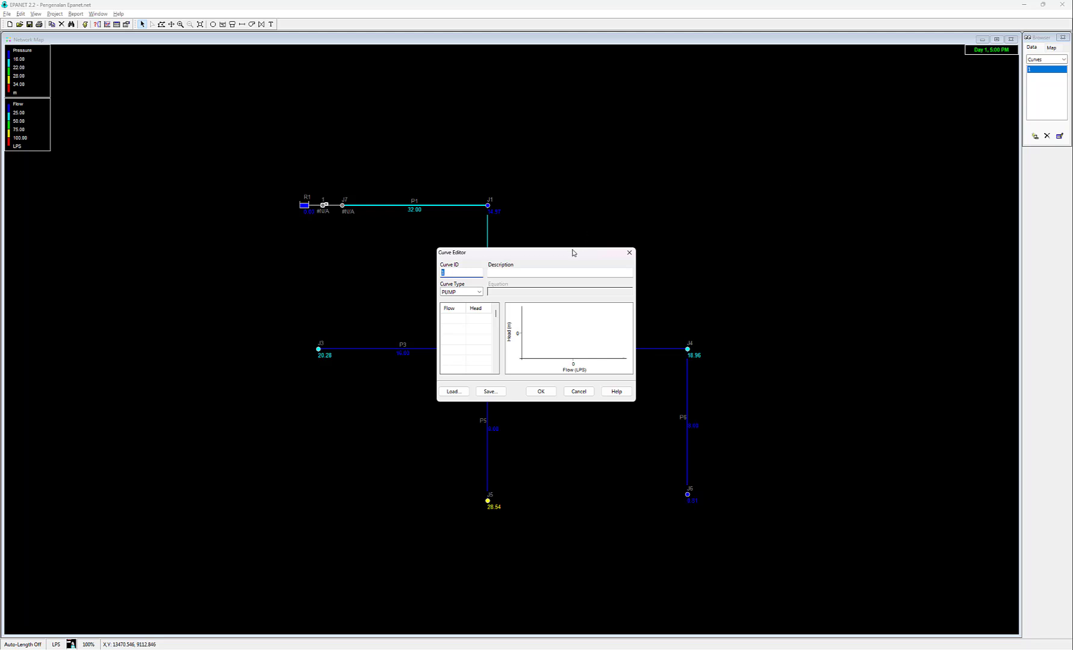
pyautogui.moveTo(572, 253); pyautogui.dragTo(644, 134)
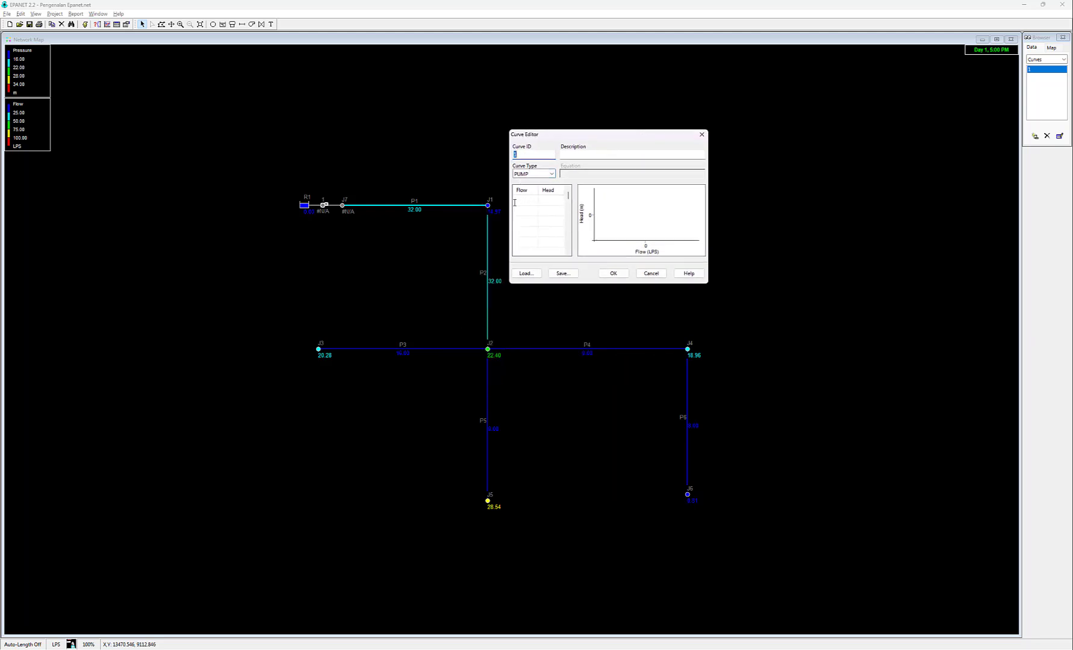
pyautogui.click(548, 200)
pyautogui.click(548, 201)
# Open Calculator and subtract 0.81 from 10 to work out the additional head needed at J6
pyautogui.press('super')
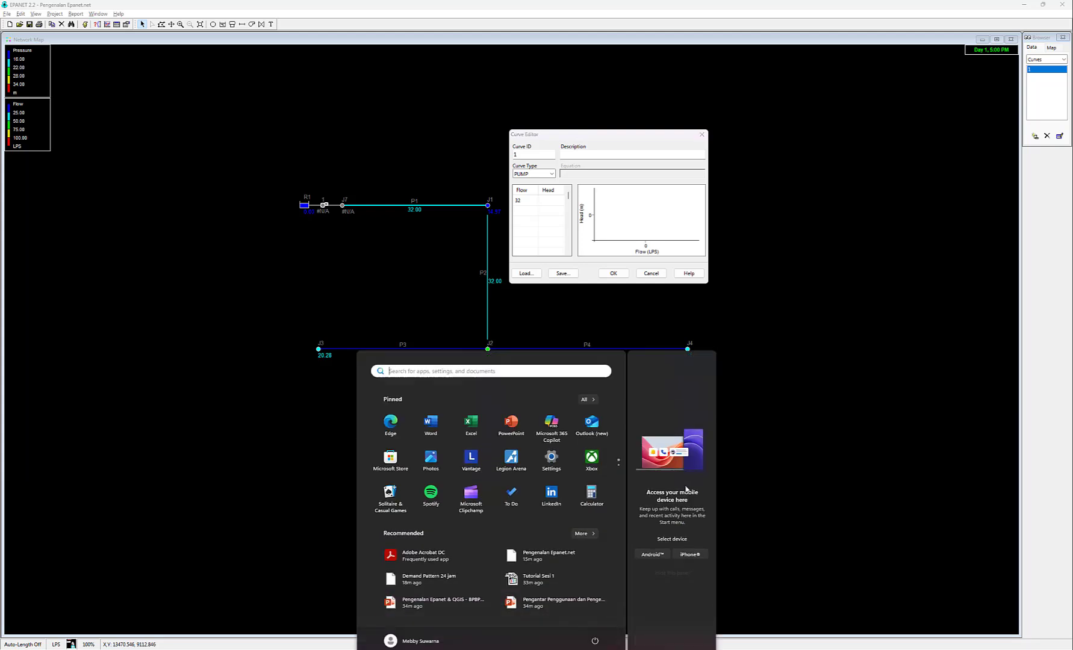
pyautogui.write('calc')
pyautogui.press('Return')
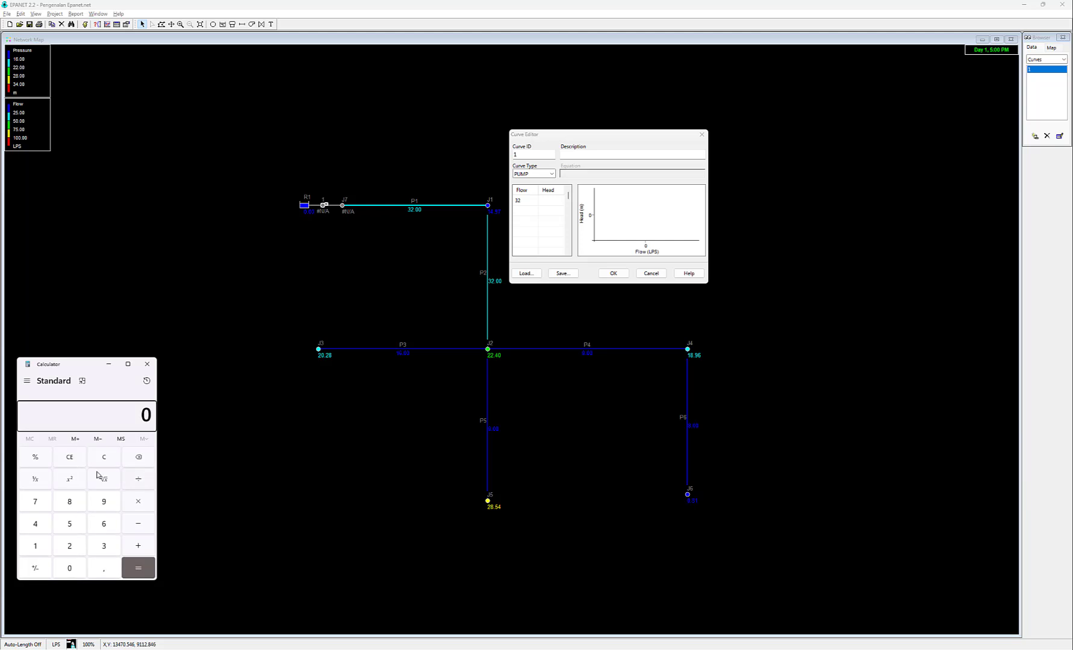
pyautogui.click(41, 545)
pyautogui.click(67, 567)
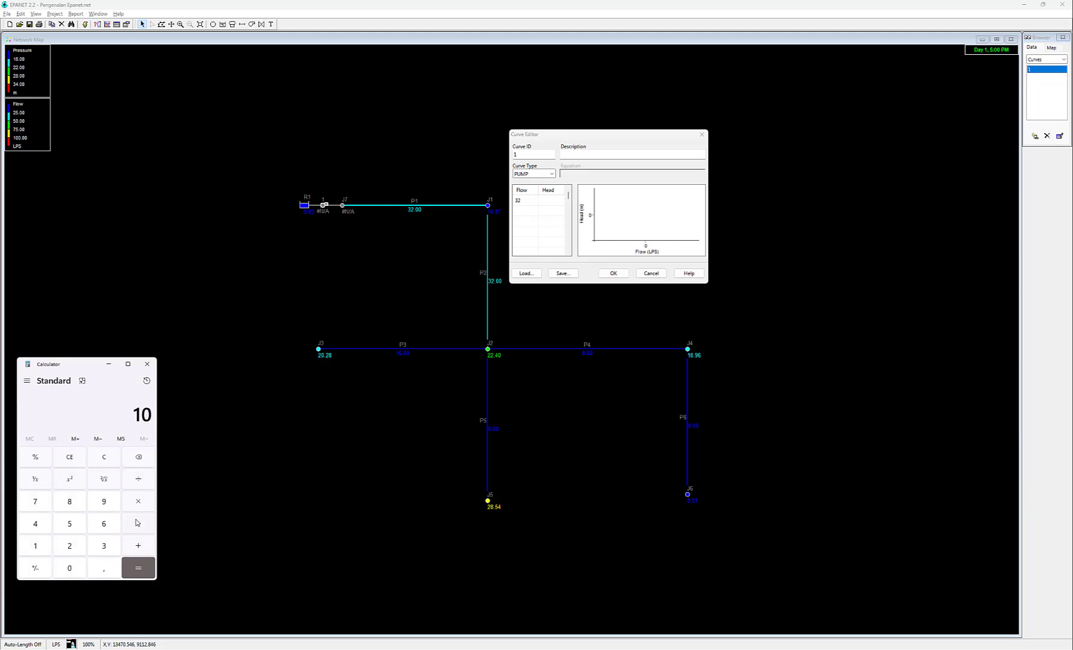
pyautogui.click(138, 523)
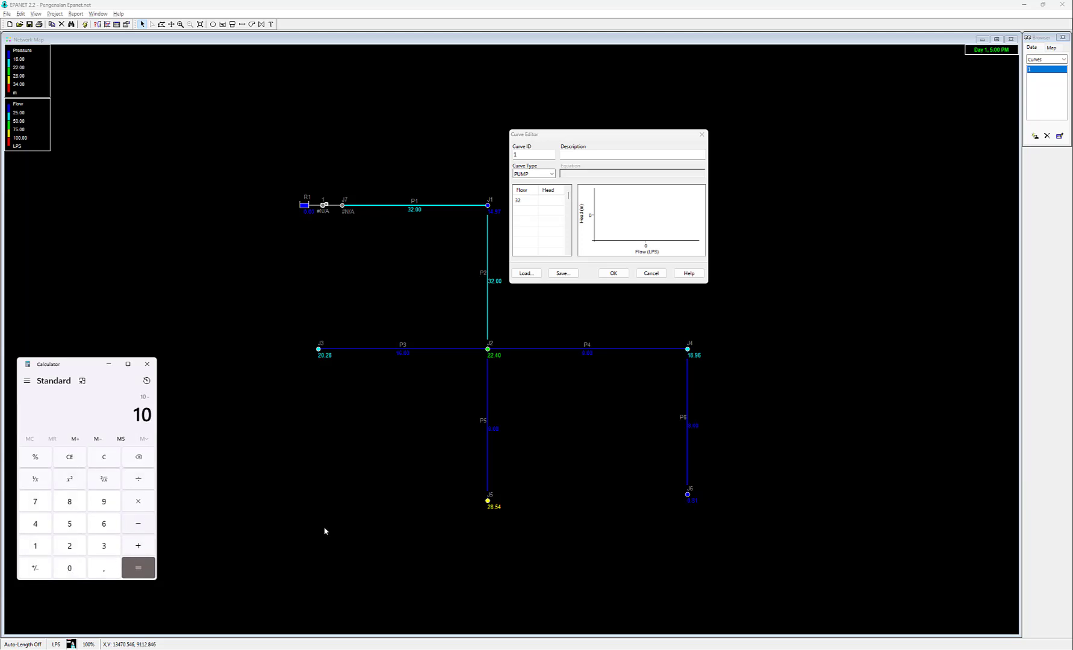
pyautogui.click(78, 568)
pyautogui.click(105, 569)
pyautogui.click(72, 504)
pyautogui.click(44, 547)
pyautogui.click(136, 569)
pyautogui.moveTo(119, 415); pyautogui.dragTo(153, 417)
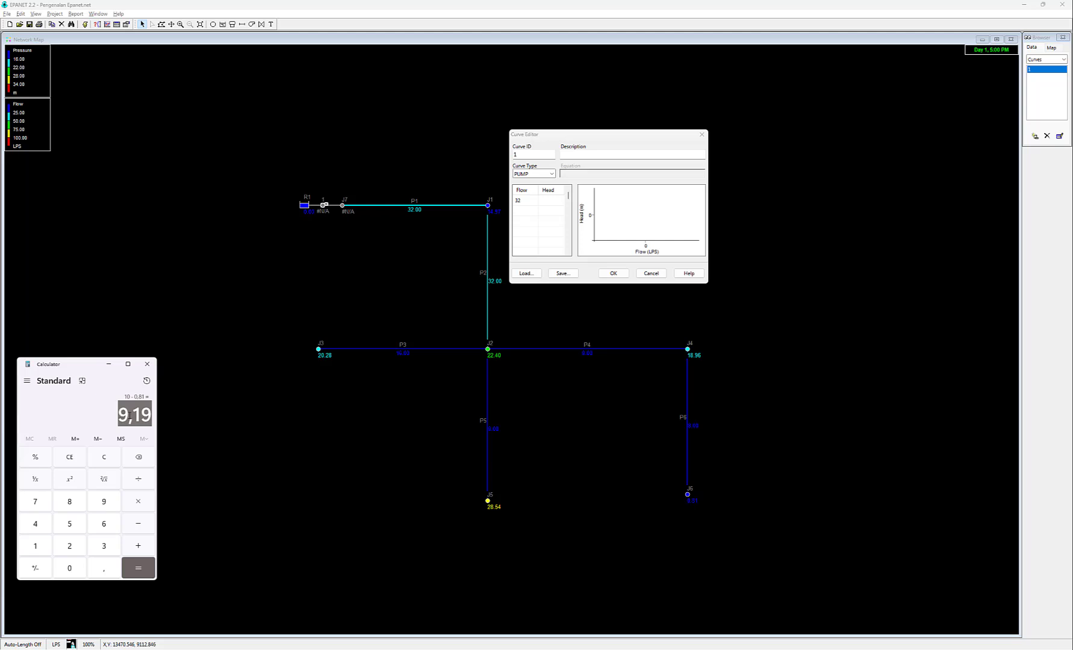
pyautogui.click(116, 416)
pyautogui.moveTo(117, 415); pyautogui.dragTo(148, 415)
# Return to the EPANET pump curve, enter a head of 10 m for the 32 LPS flow, and accept the curve
pyautogui.click(554, 201)
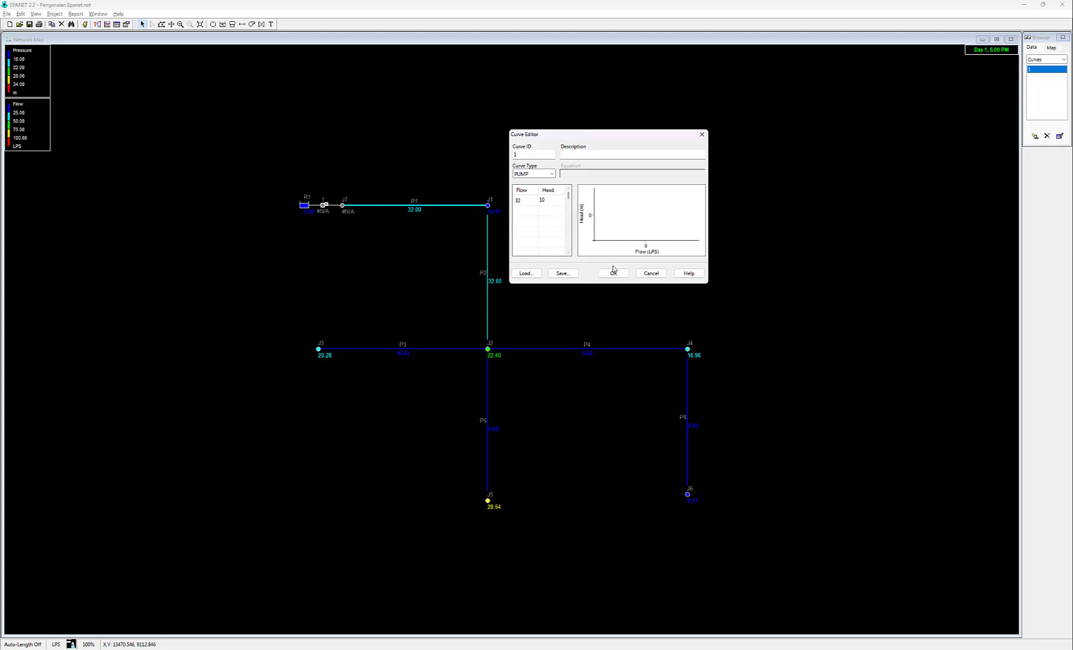
pyautogui.press('Return')
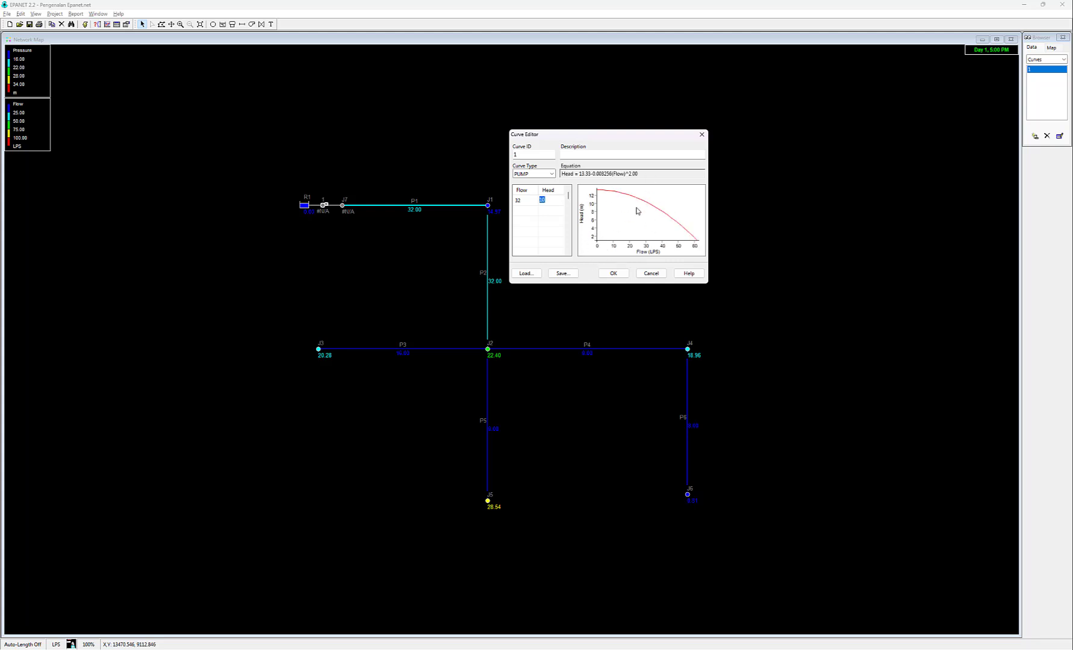
pyautogui.click(616, 274)
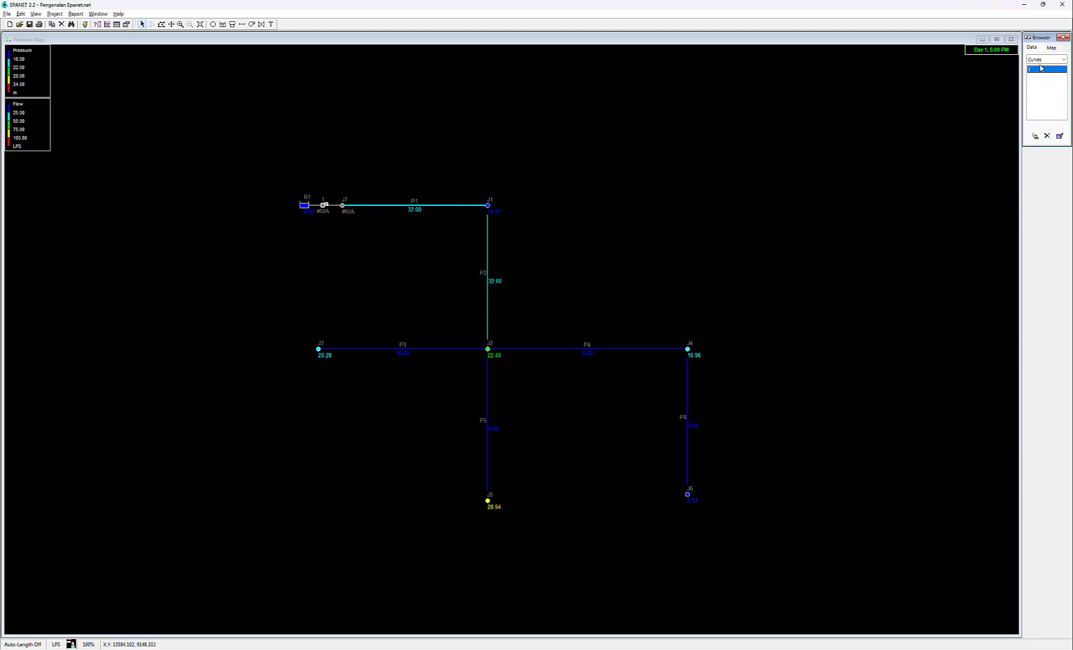
# Assign pump curve 1 to the pump between R1 and J7
pyautogui.doubleClick(324, 206)
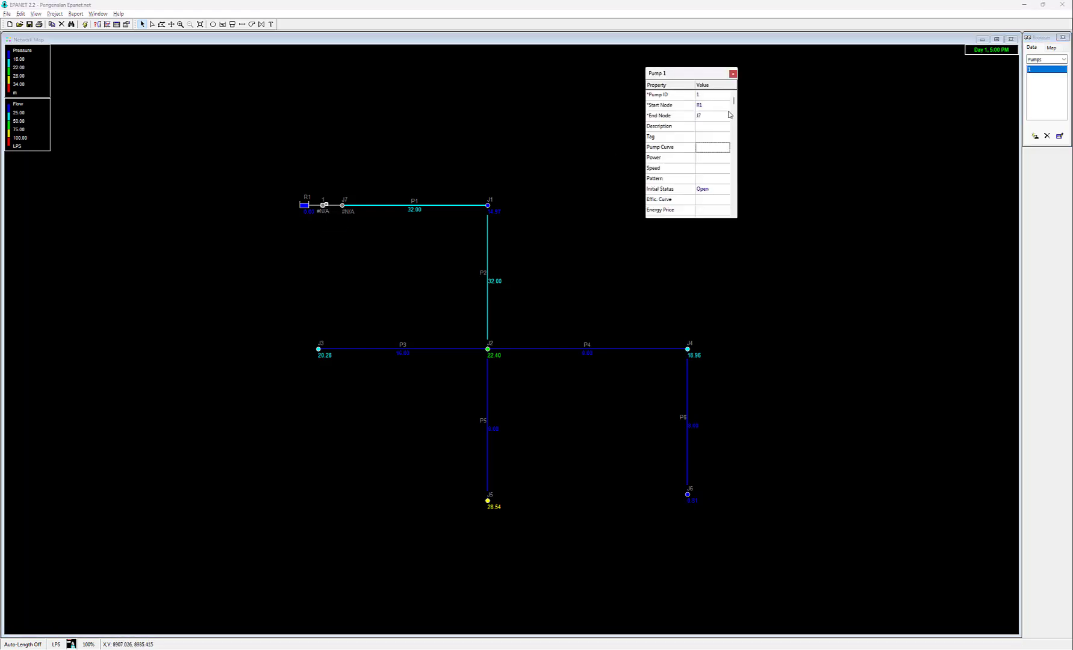
pyautogui.click(668, 150)
pyautogui.write('1')
pyautogui.press('Return')
# Run the network simulation and close the run status and the pump's properties
pyautogui.click(85, 25)
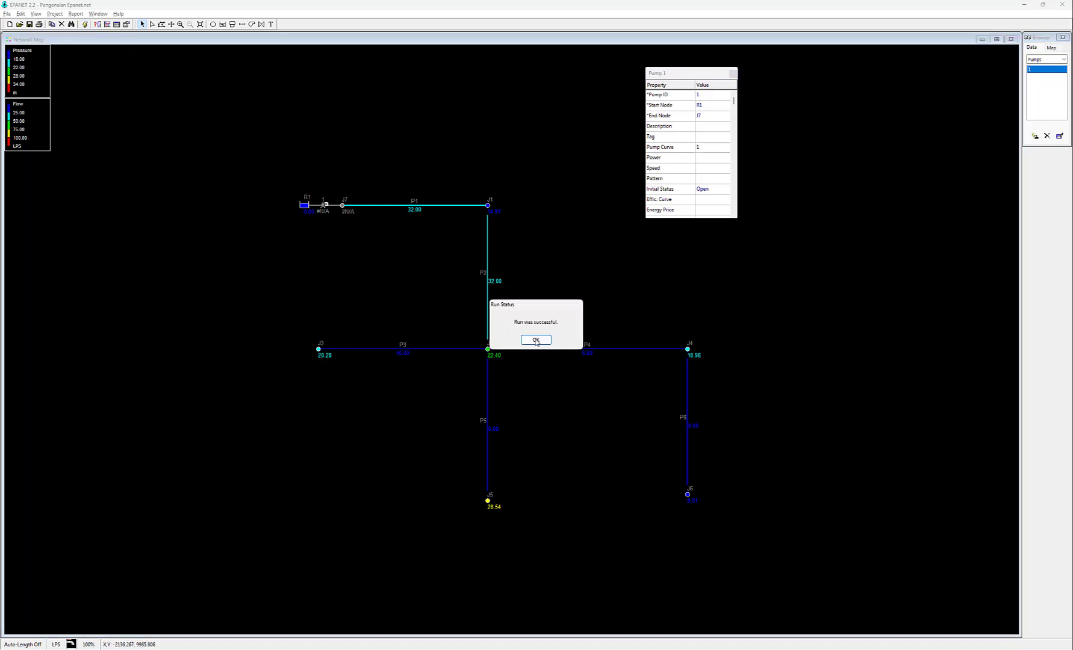
pyautogui.click(534, 339)
pyautogui.click(733, 73)
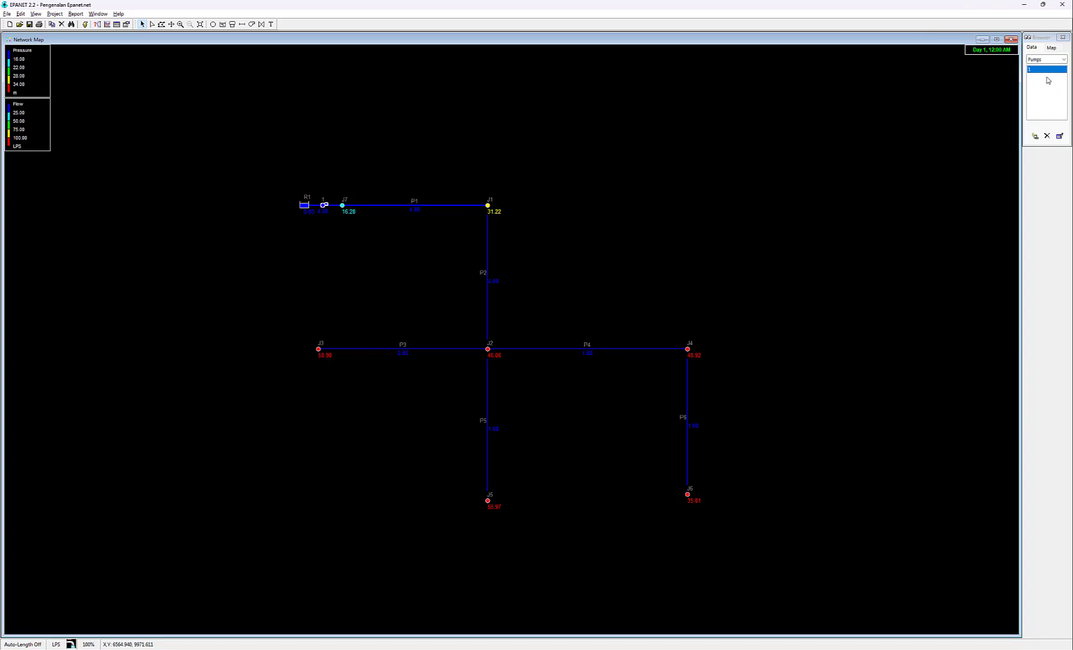
# Advance the map's time to 4:00 Hrs and apply equal intervals to the pressure legend
pyautogui.click(1053, 48)
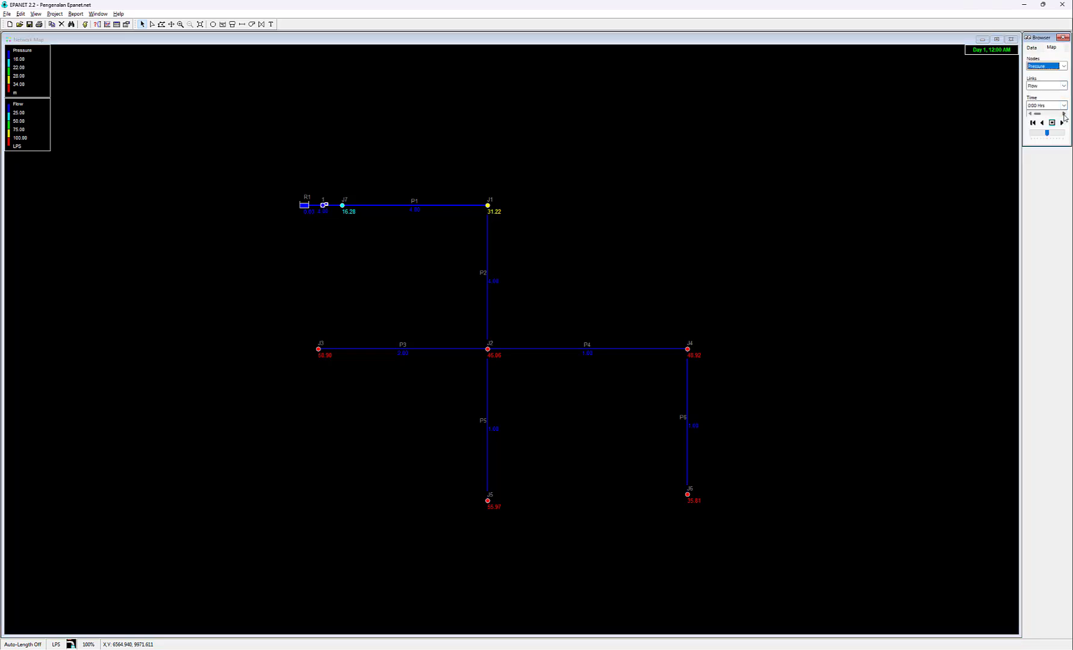
pyautogui.click(1063, 114)
pyautogui.click(1063, 114)
pyautogui.click(1063, 114)
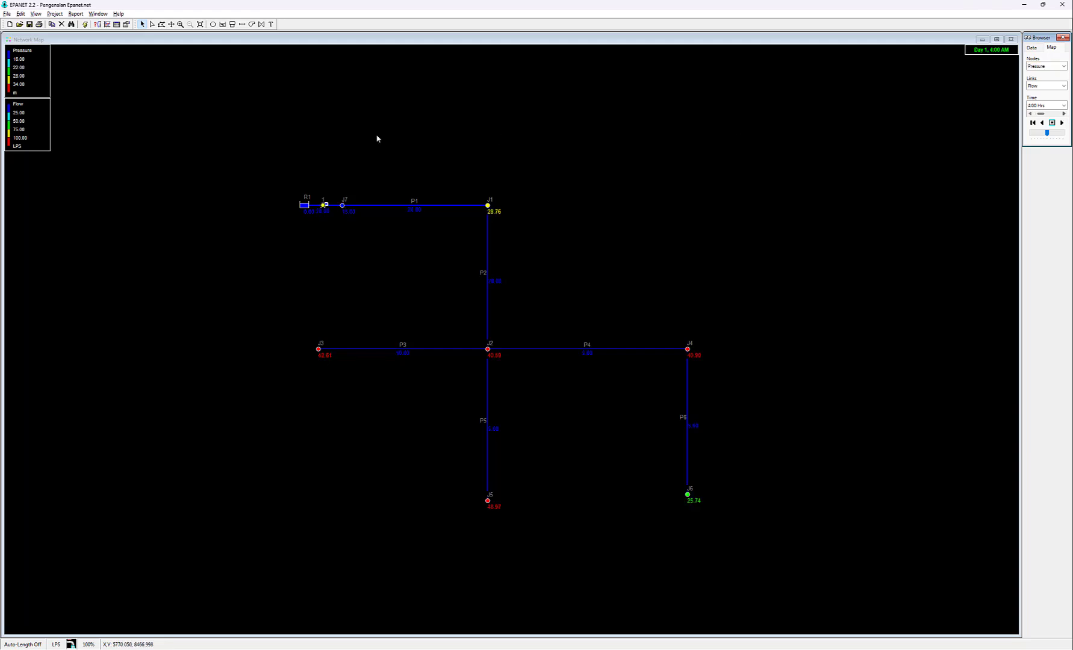
pyautogui.doubleClick(34, 79)
pyautogui.click(534, 304)
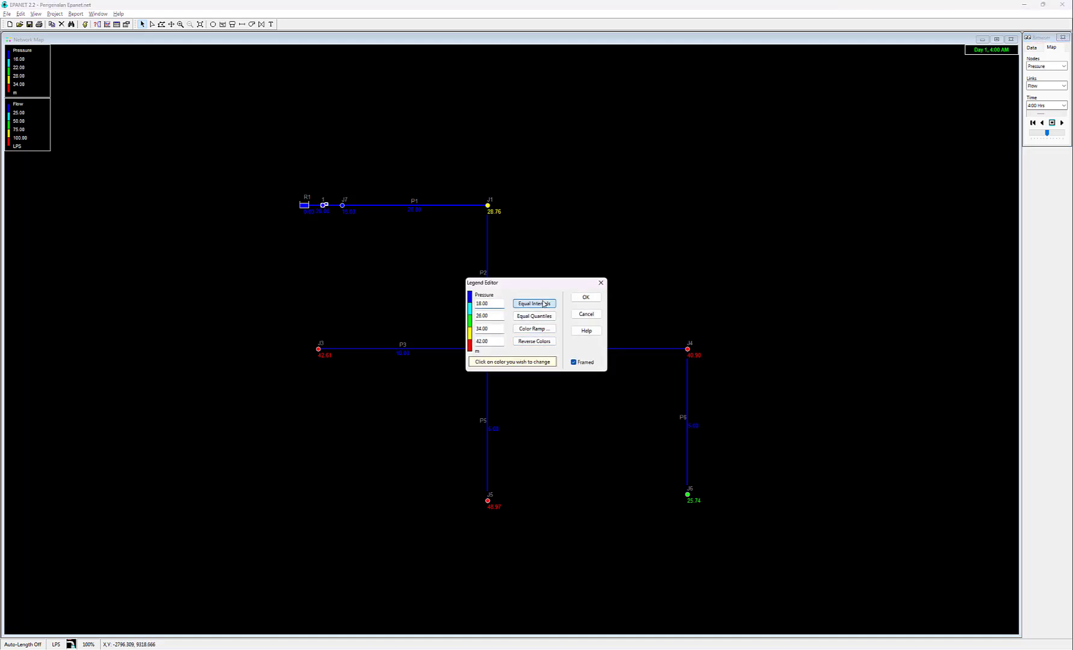
pyautogui.click(585, 297)
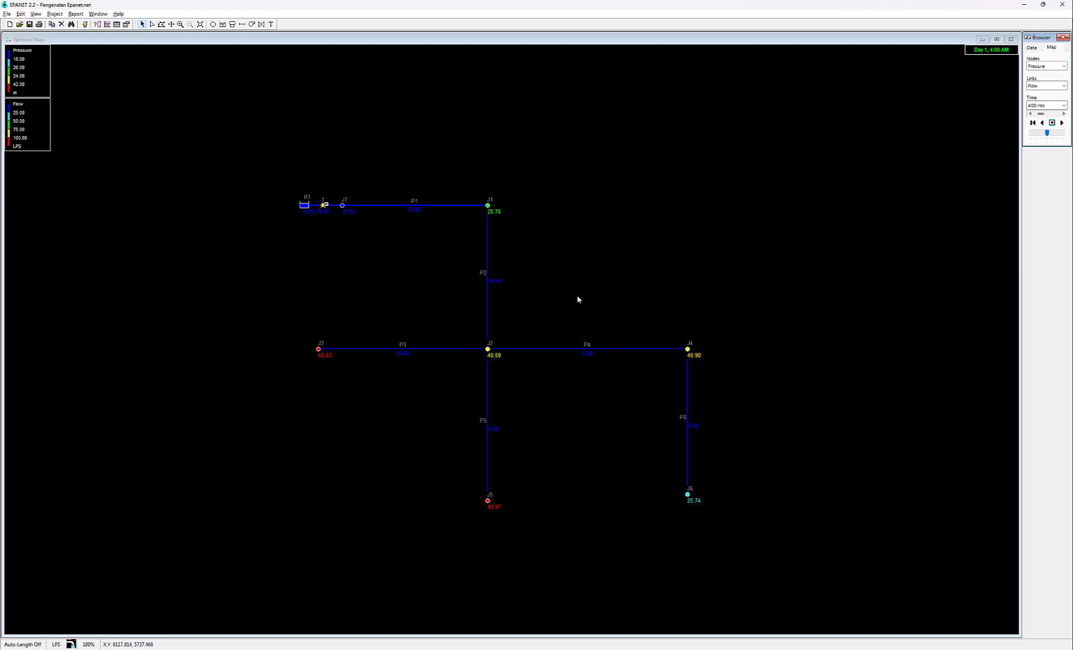
# Advance the map hour by hour to 16:00 Hrs and examine the node pressures, especially at J6
pyautogui.click(1064, 114)
pyautogui.click(1064, 114)
pyautogui.click(1064, 114)
pyautogui.click(1064, 114)
pyautogui.click(1064, 114)
pyautogui.click(1064, 114)
pyautogui.click(1064, 114)
pyautogui.click(1064, 113)
pyautogui.click(1064, 114)
pyautogui.click(1064, 114)
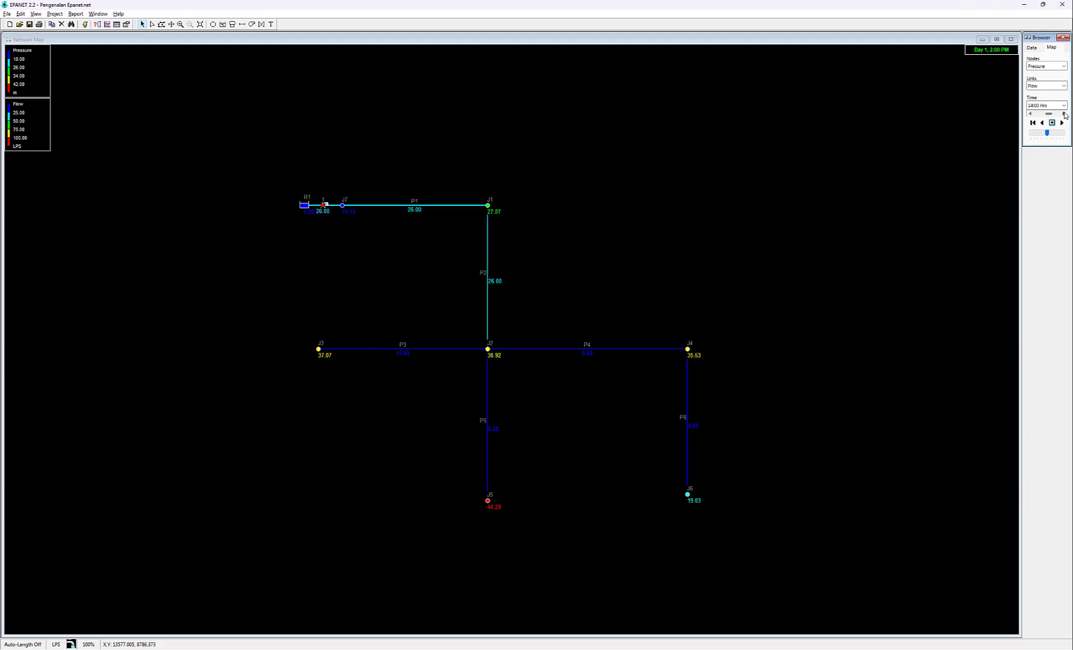
pyautogui.click(1064, 114)
pyautogui.click(1064, 114)
pyautogui.moveTo(708, 481)
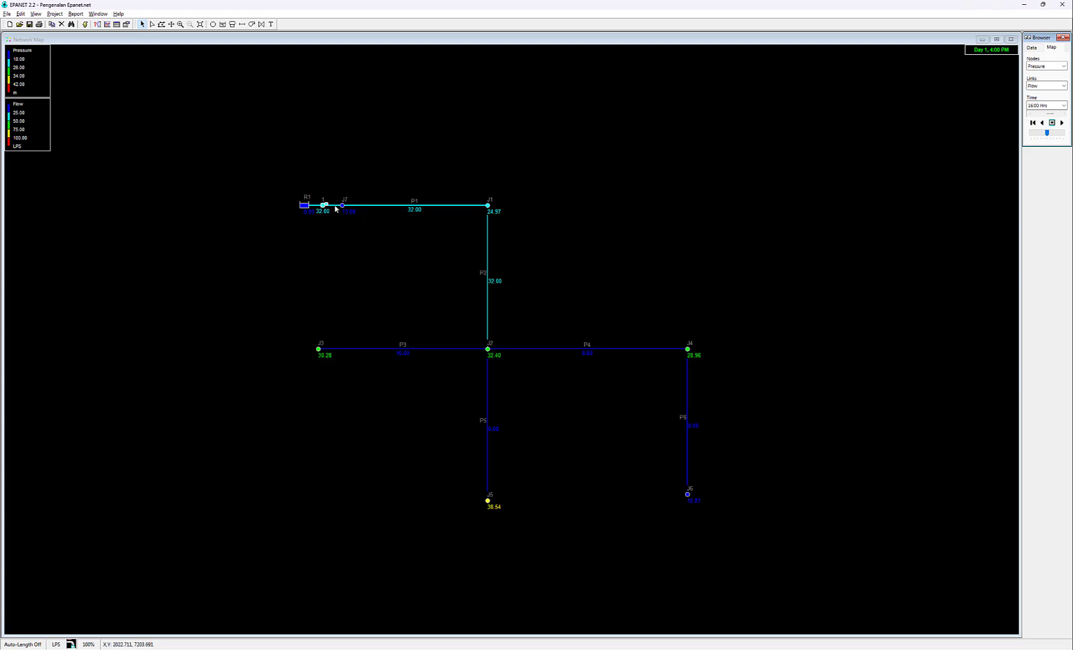